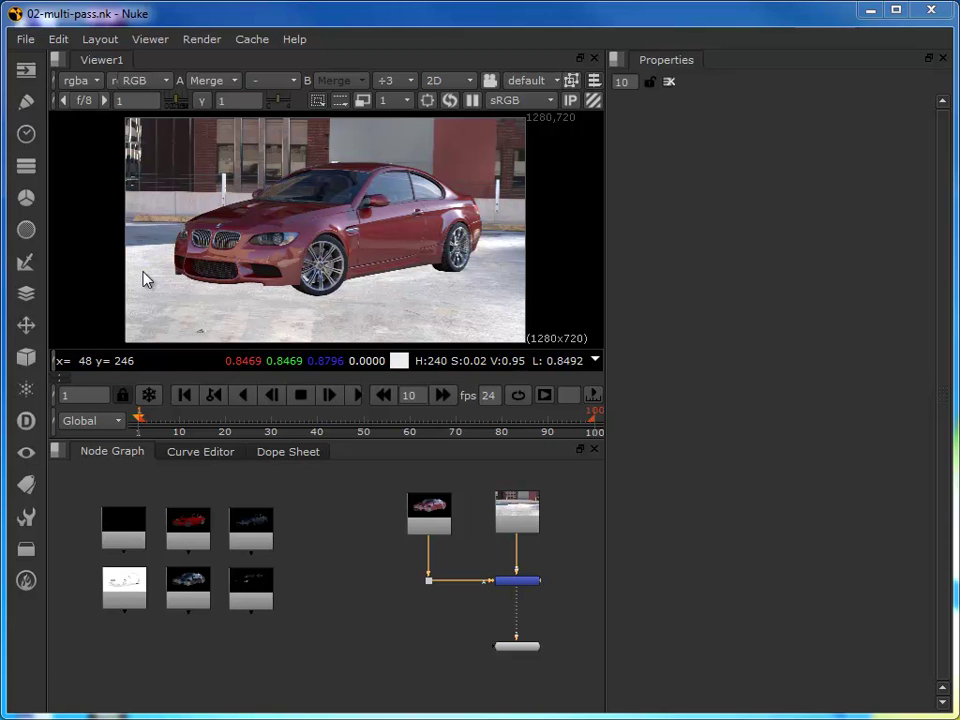
- Examine the beauty composite nodes and the six render pass Read nodes in the node graph
left_click_drag(389, 478, 572, 679)
left_click(420, 546)
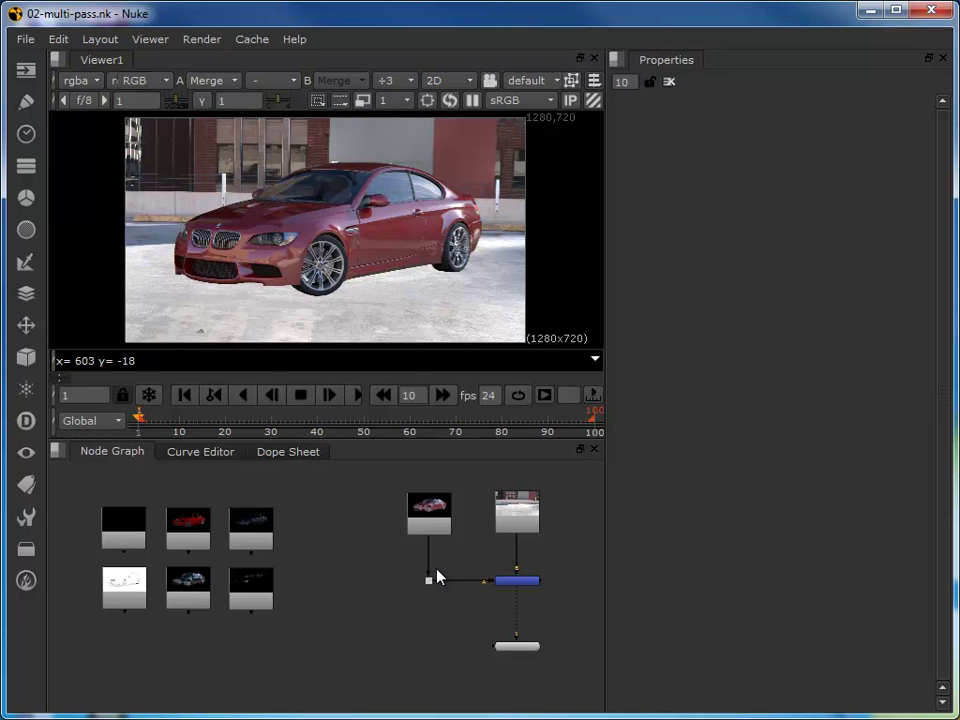
left_click_drag(307, 638, 88, 516)
scroll(96, 549, "up", 4)
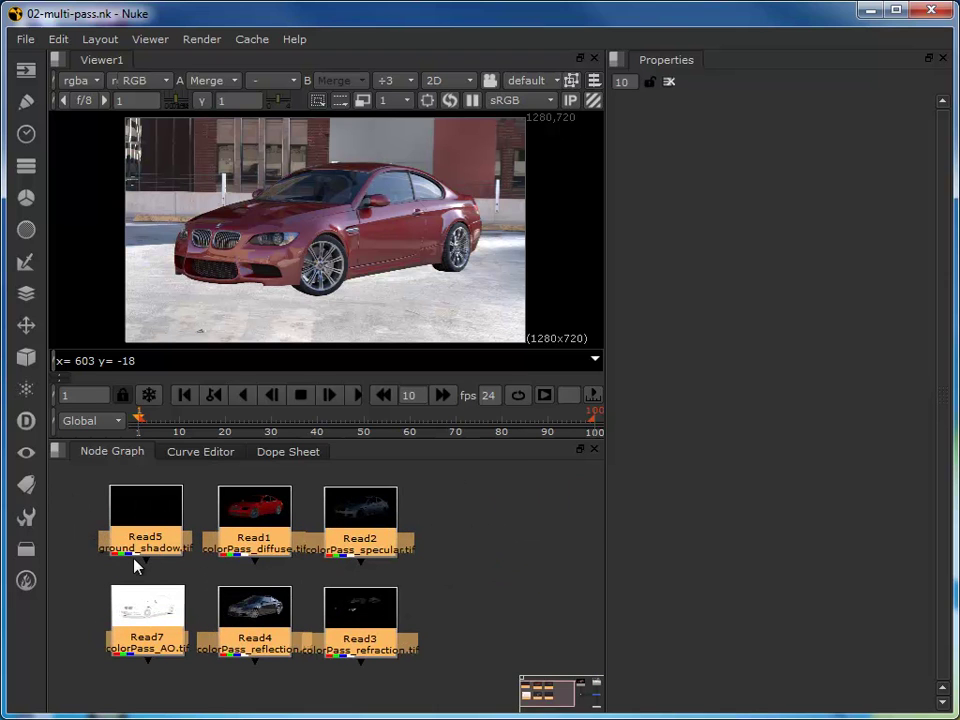
scroll(137, 566, "down", 1)
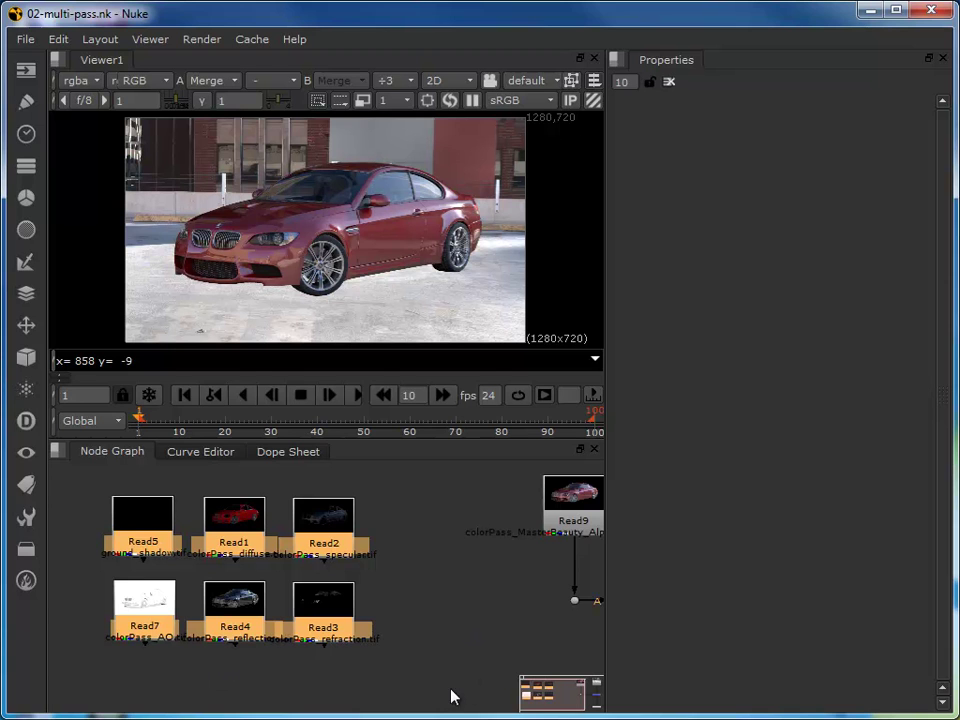
scroll(334, 636, "down", 2)
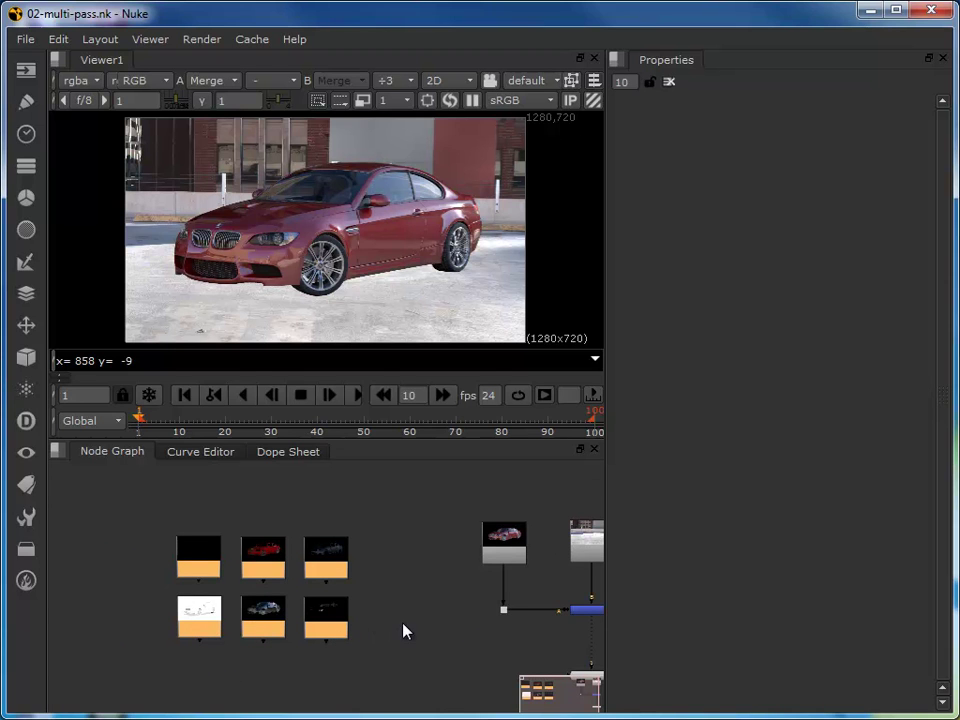
- Move the detached Viewer1 below the render passes and connect the ground shadow, diffuse and specular Reads to viewer inputs 1, 2 and 3
middle_click_drag(457, 655, 418, 576)
left_click_drag(556, 589, 220, 610)
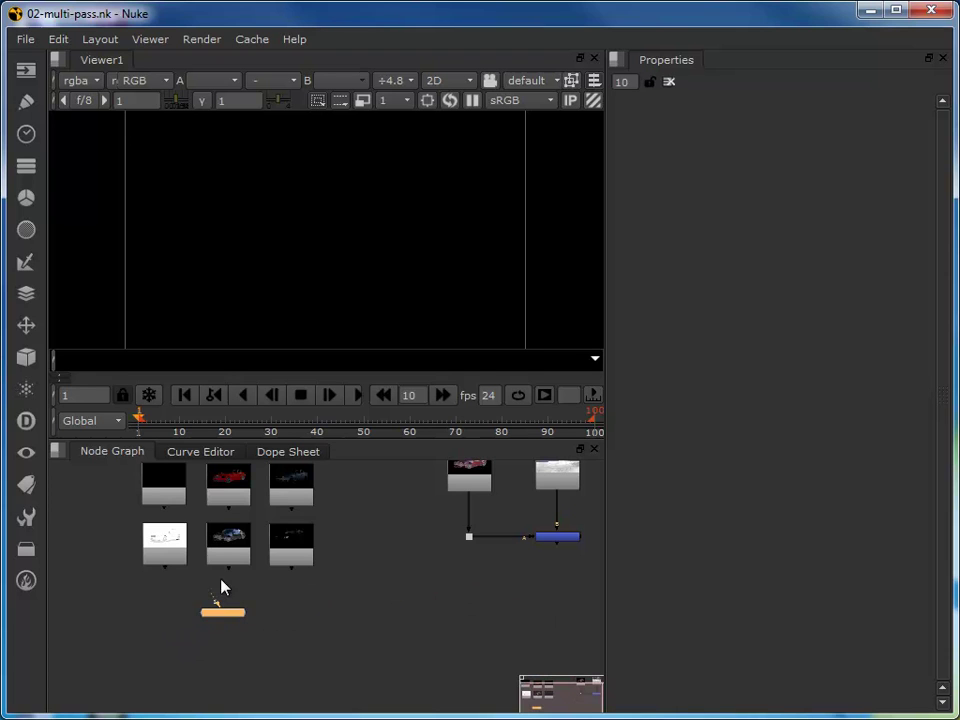
left_click(228, 487)
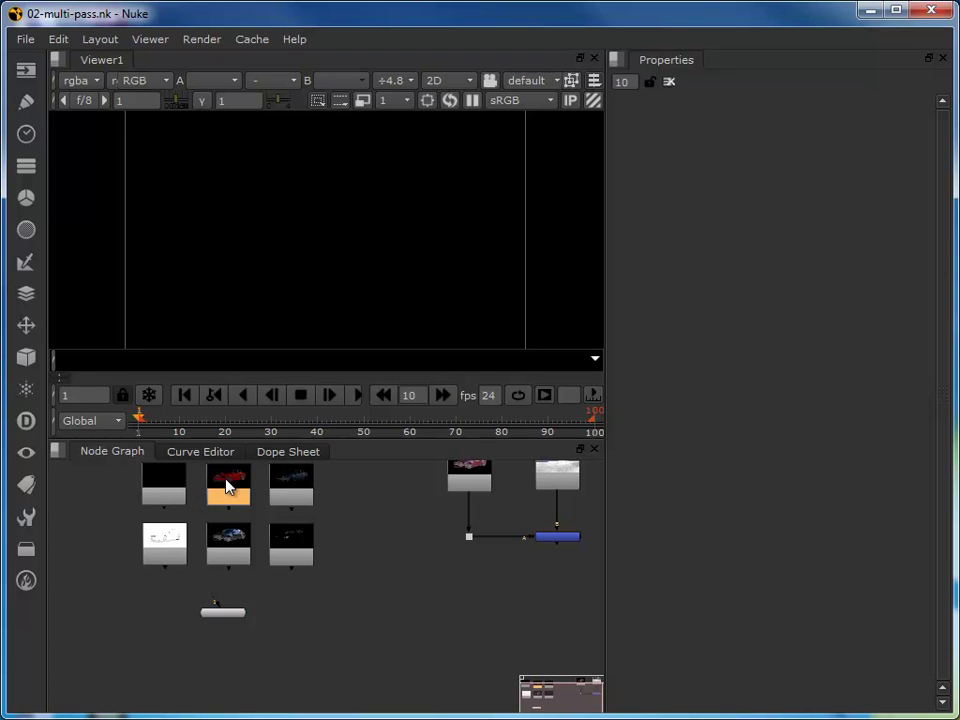
left_click(169, 490)
key("1")
left_click(228, 487)
key("2")
left_click(289, 490)
key("3")
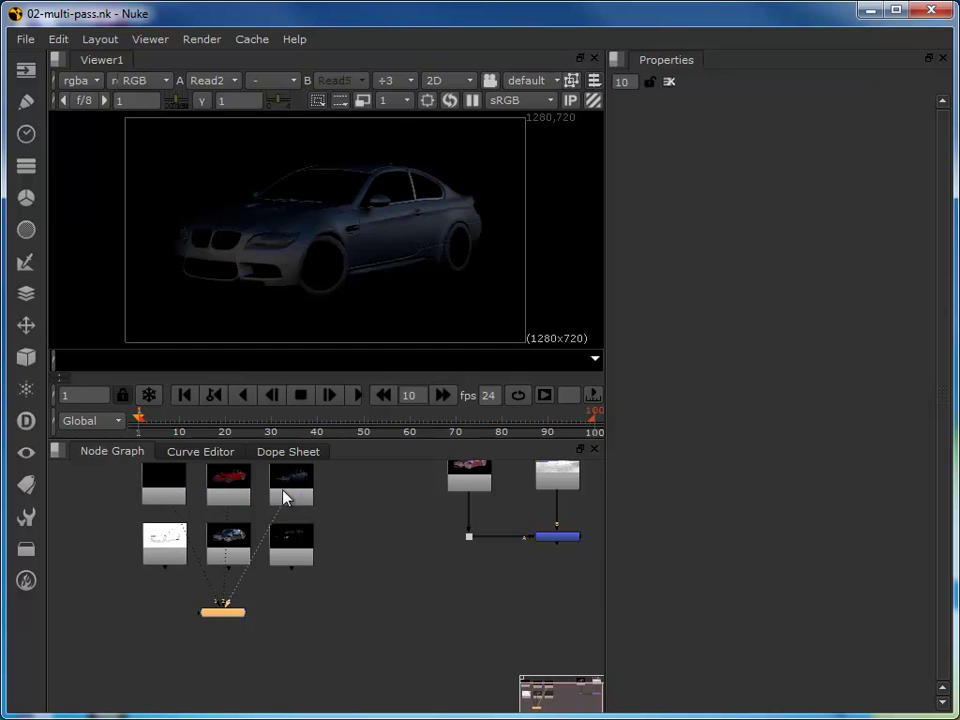
- Connect the AO, reflection and refraction Reads to viewer inputs 4, 5 and 6
left_click(167, 549)
key("4")
left_click(223, 558)
key("5")
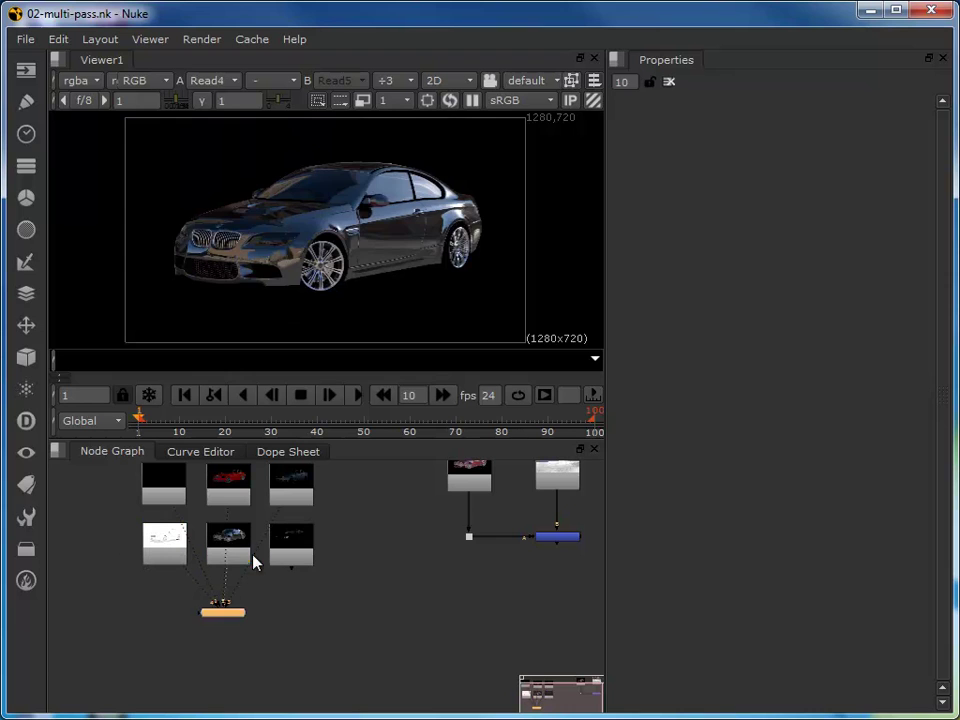
left_click(295, 548)
key("6")
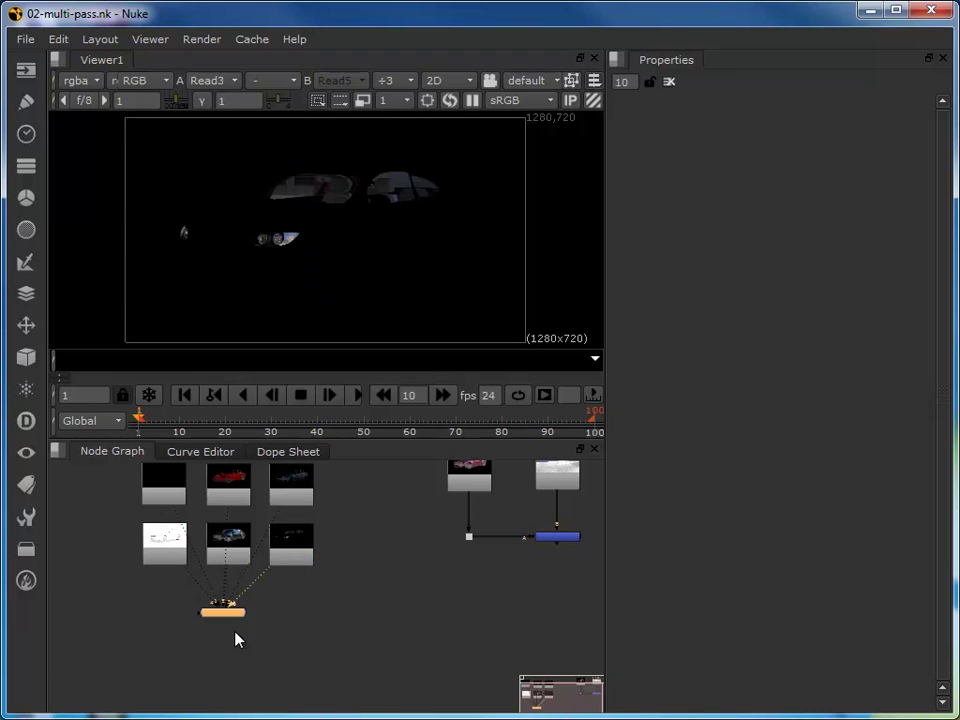
- View the diffuse, specular and ambient occlusion passes one after another in the viewer
key("1")
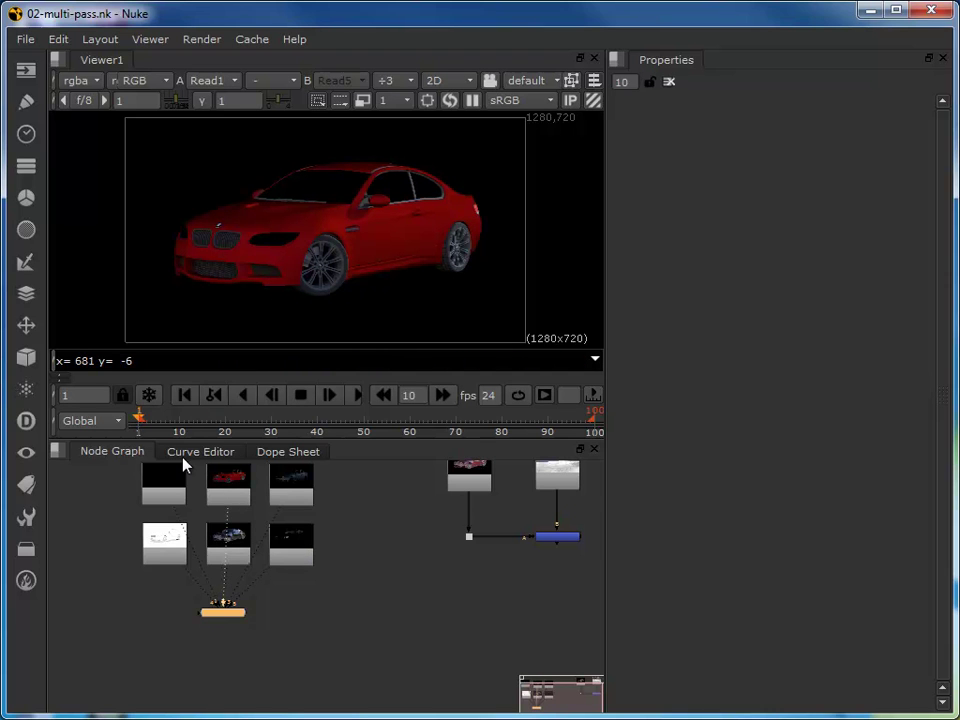
scroll(202, 475, "up", 2)
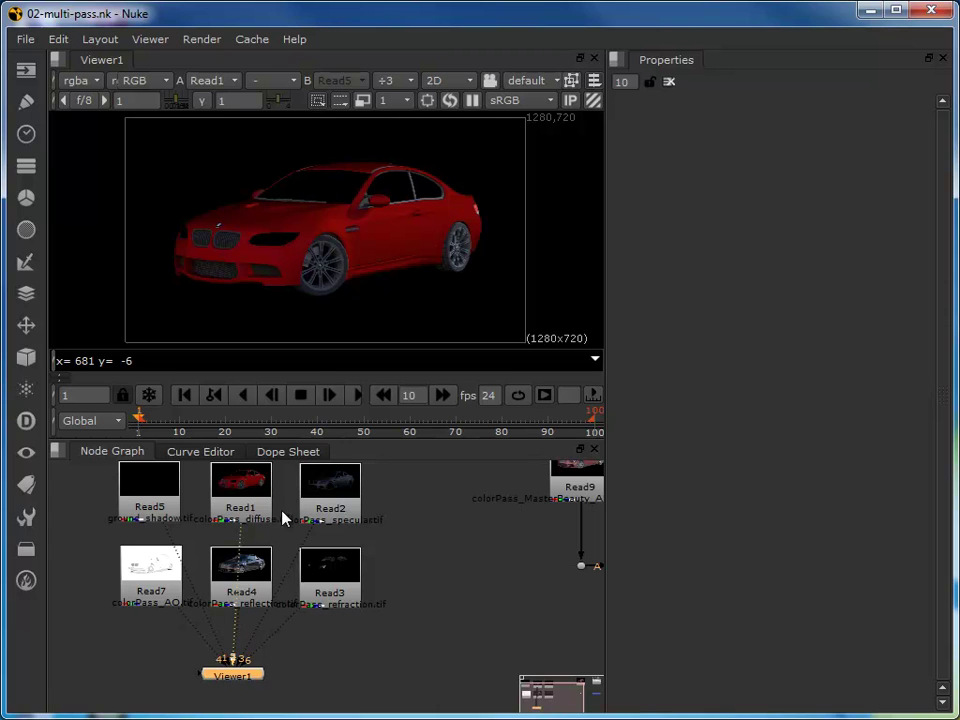
key("2")
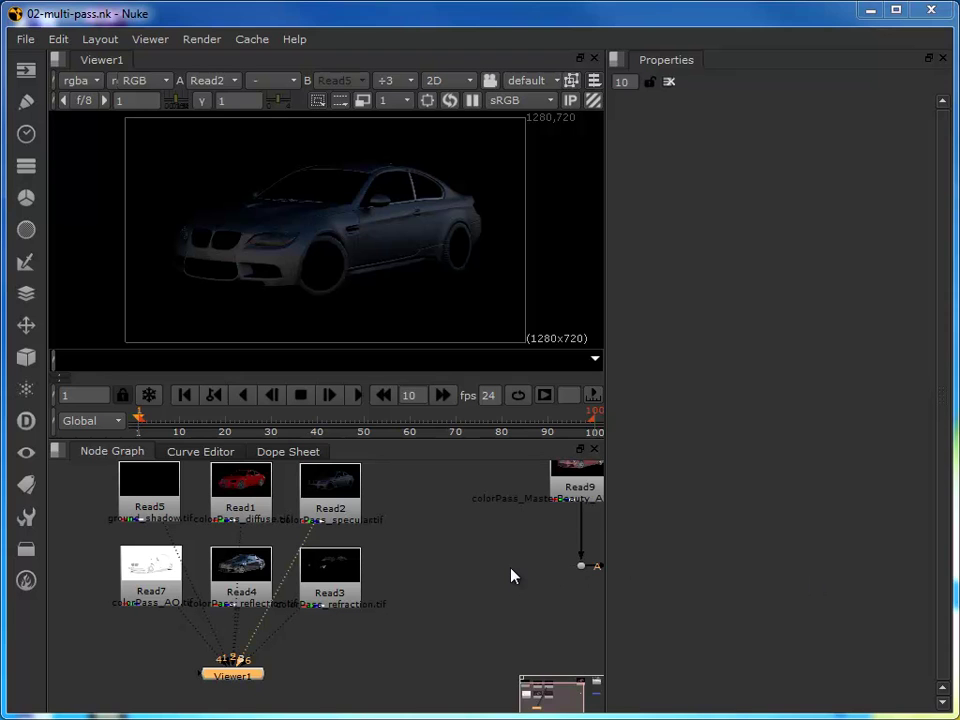
key("5")
left_click(330, 425)
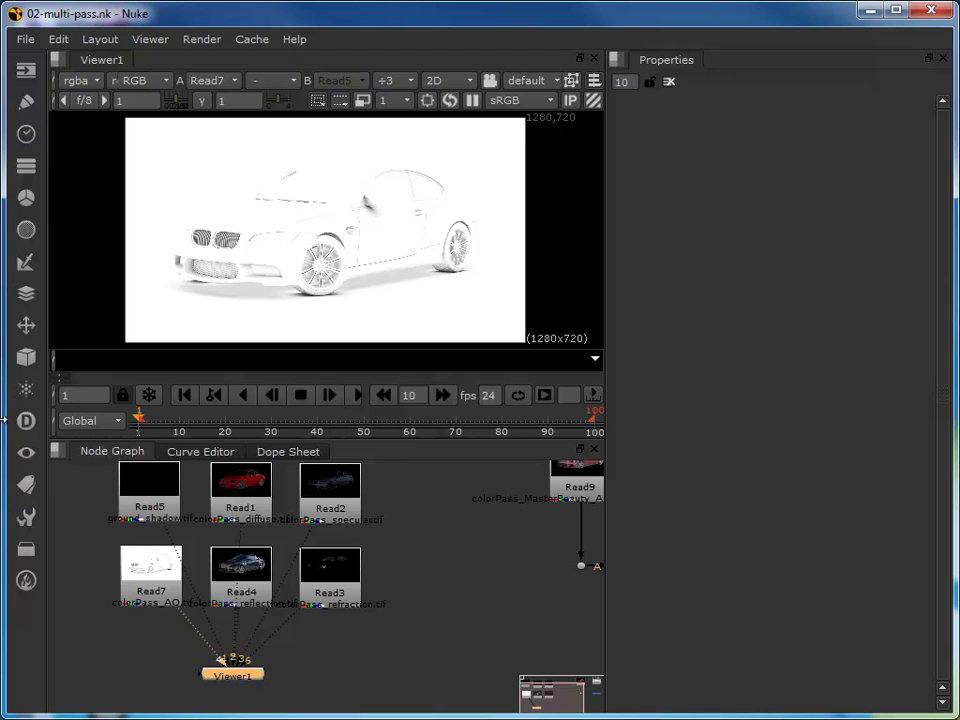
- Inspect the colorPass_AO pass up close, both its Read7 node and its image
scroll(103, 600, "up", 4)
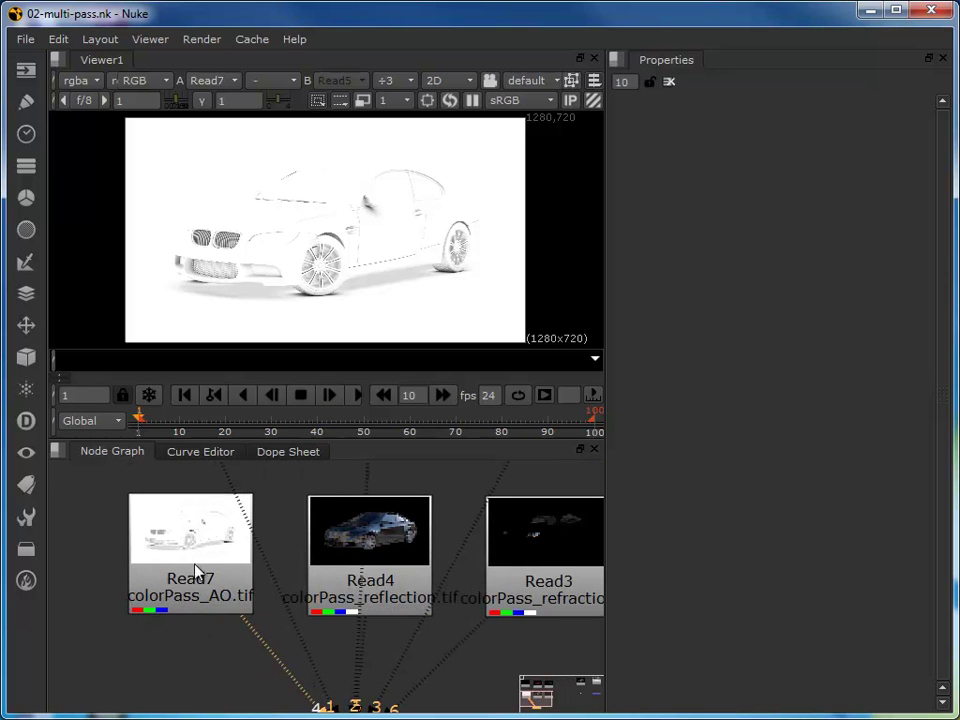
scroll(199, 568, "down", 4)
scroll(199, 568, "down", 1)
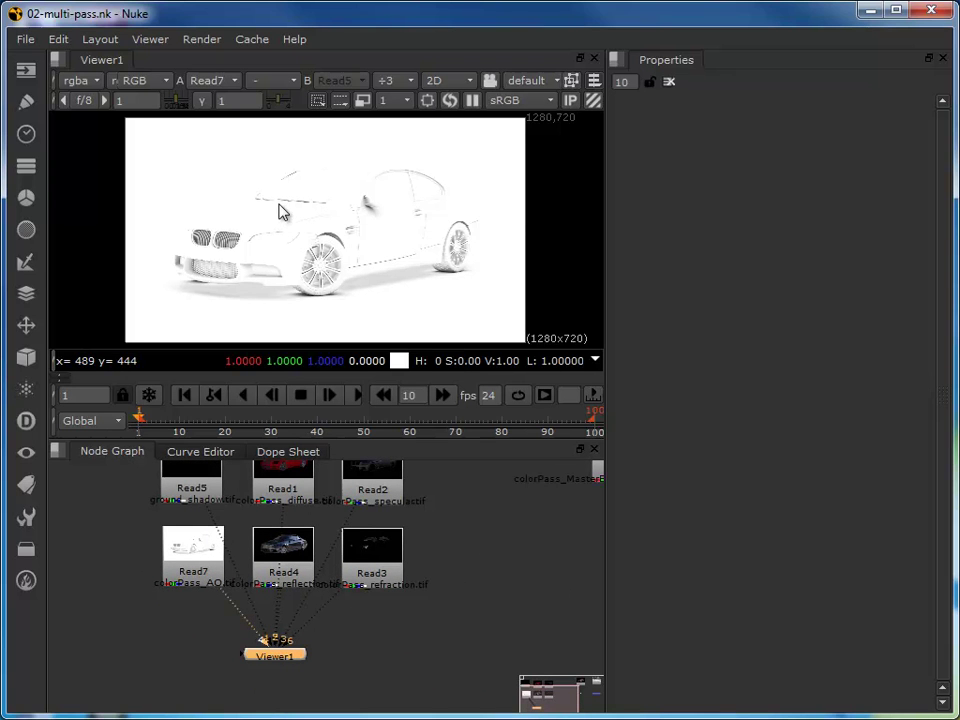
scroll(280, 249, "up", 4)
scroll(274, 250, "down", 4)
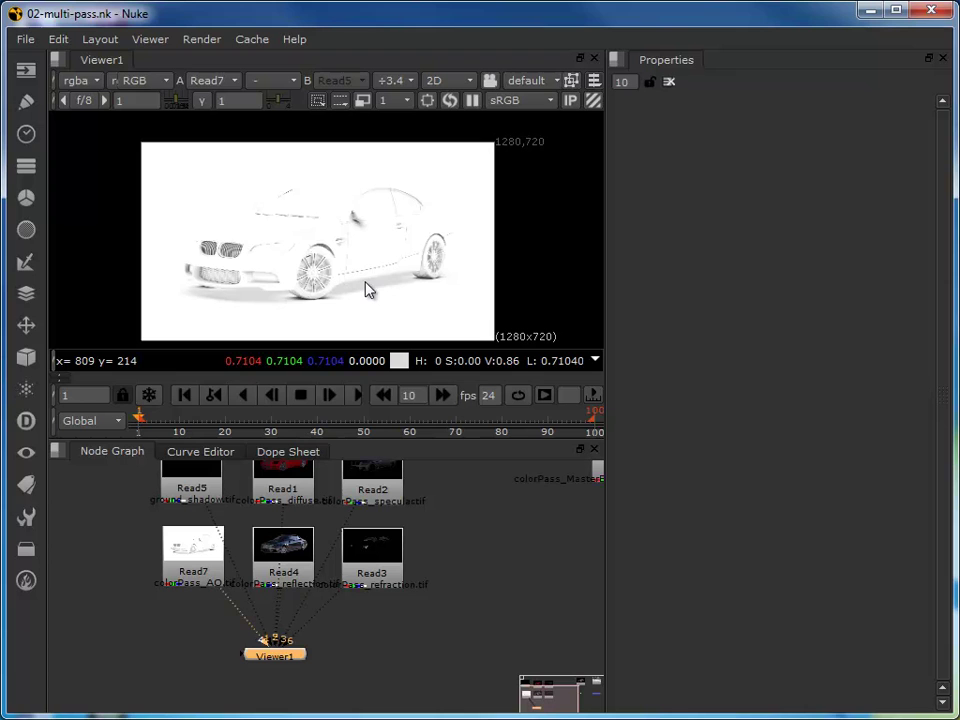
- View the reflection pass and the refraction pass in the viewer
left_click(281, 558)
key("1")
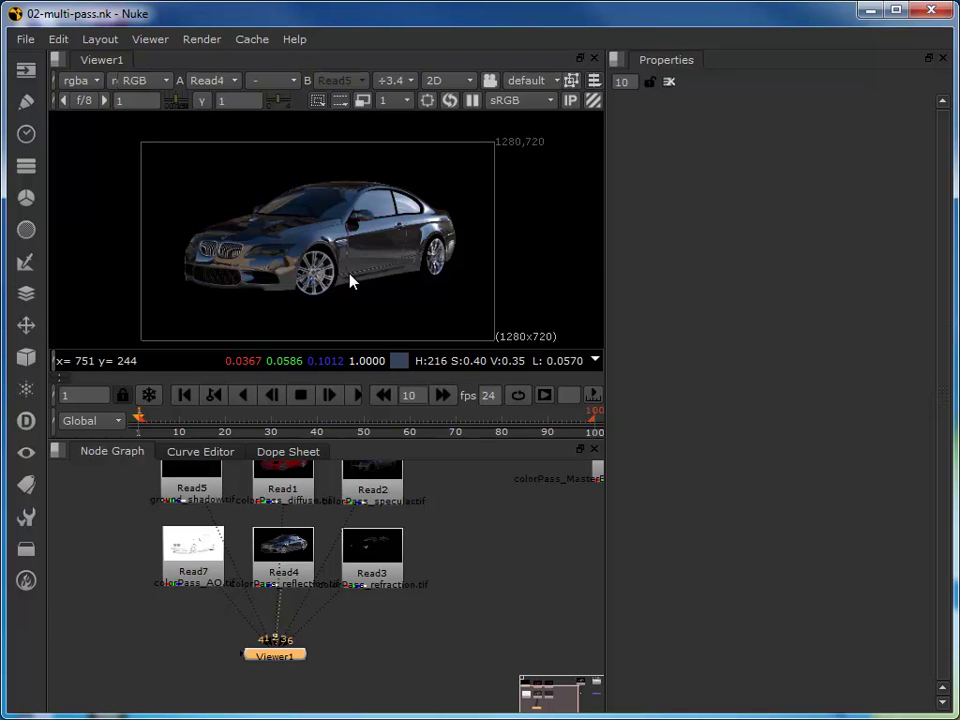
left_click(378, 558)
key("1")
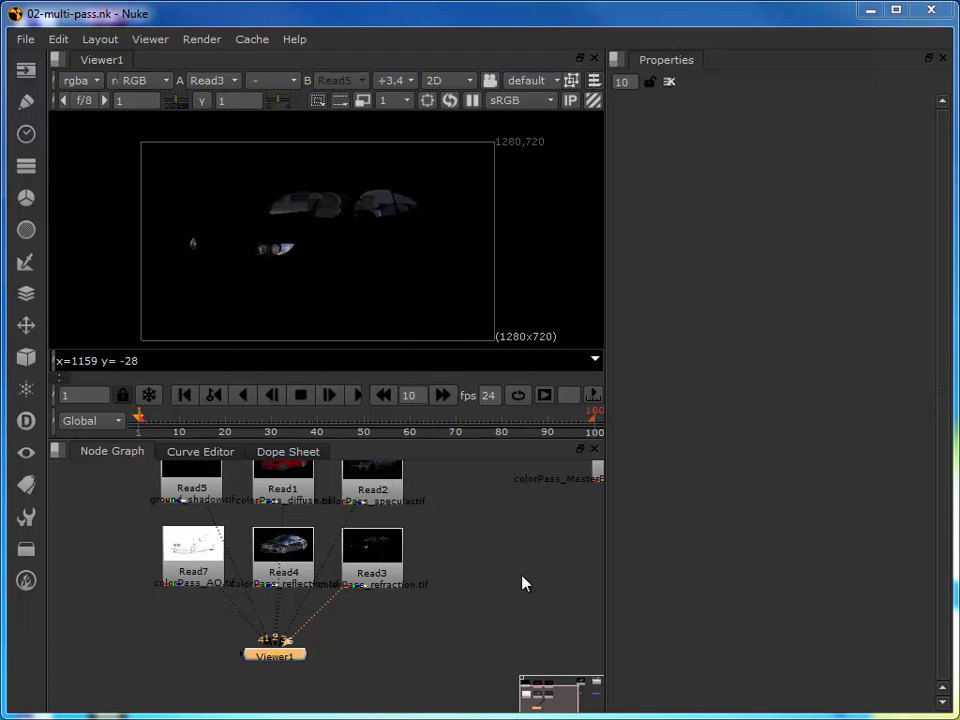
- Disconnect Viewer1 from all render passes and reconnect it directly below the Merge1 node
left_click(296, 633)
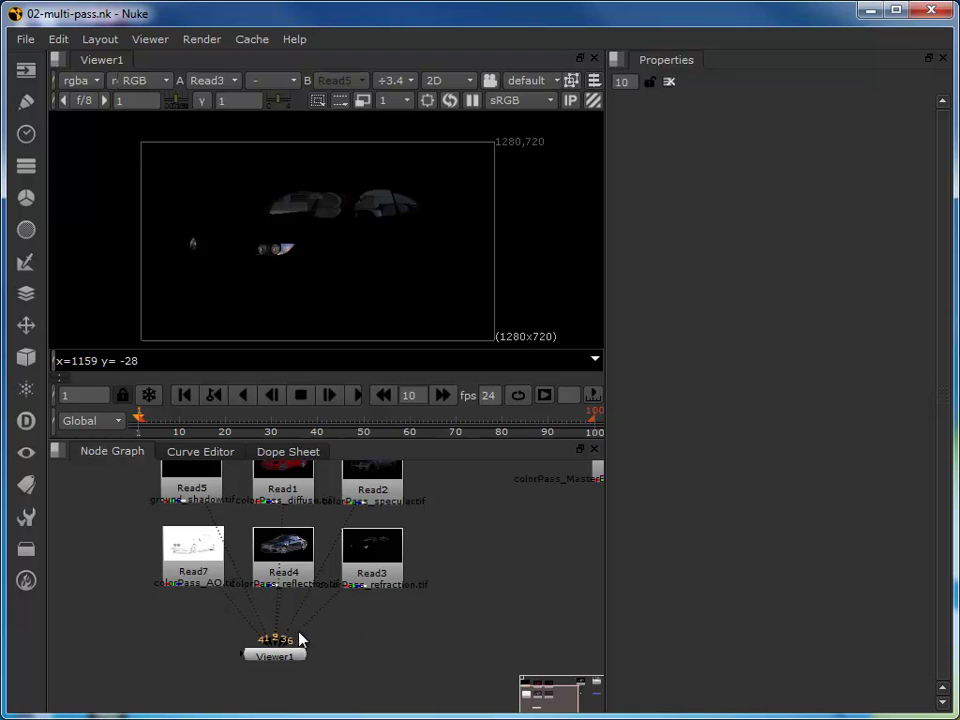
left_click_drag(296, 637, 264, 636)
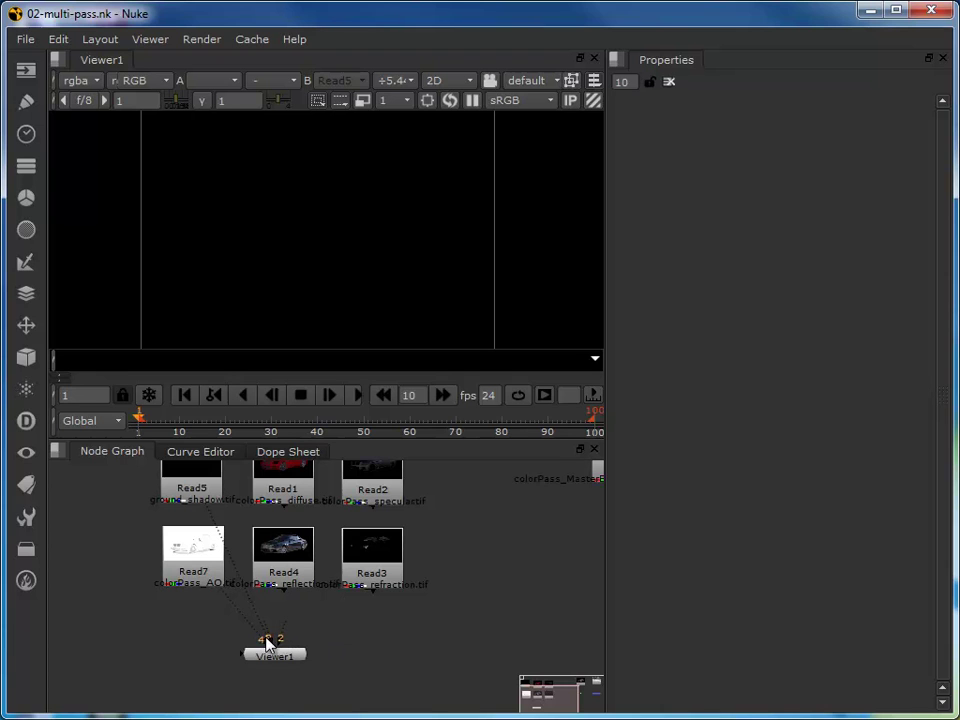
left_click_drag(265, 636, 562, 614)
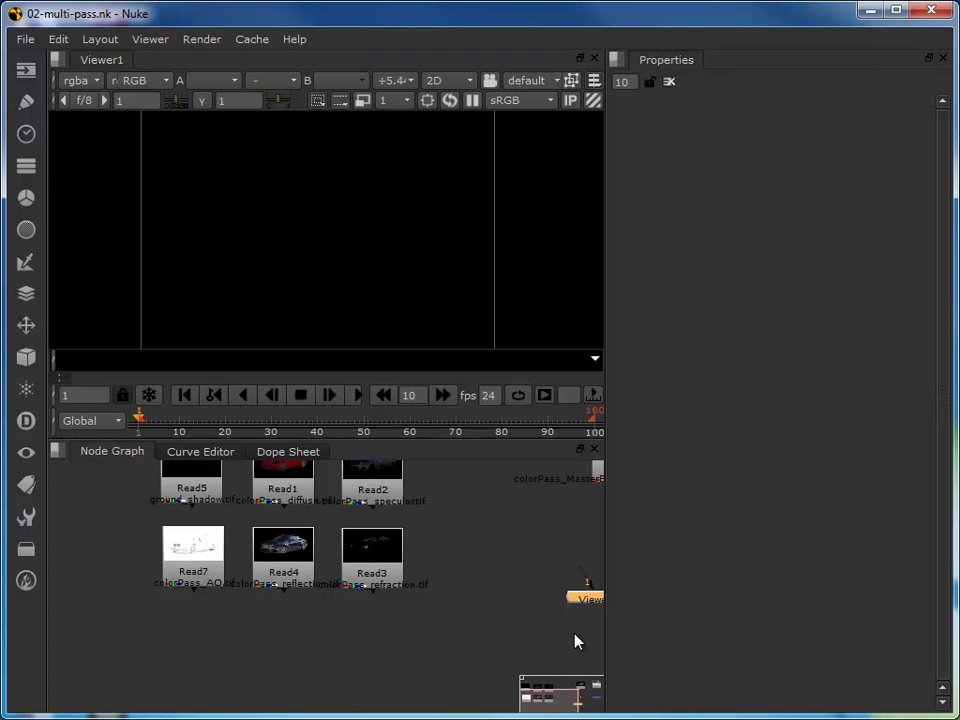
middle_click_drag(598, 632, 189, 620)
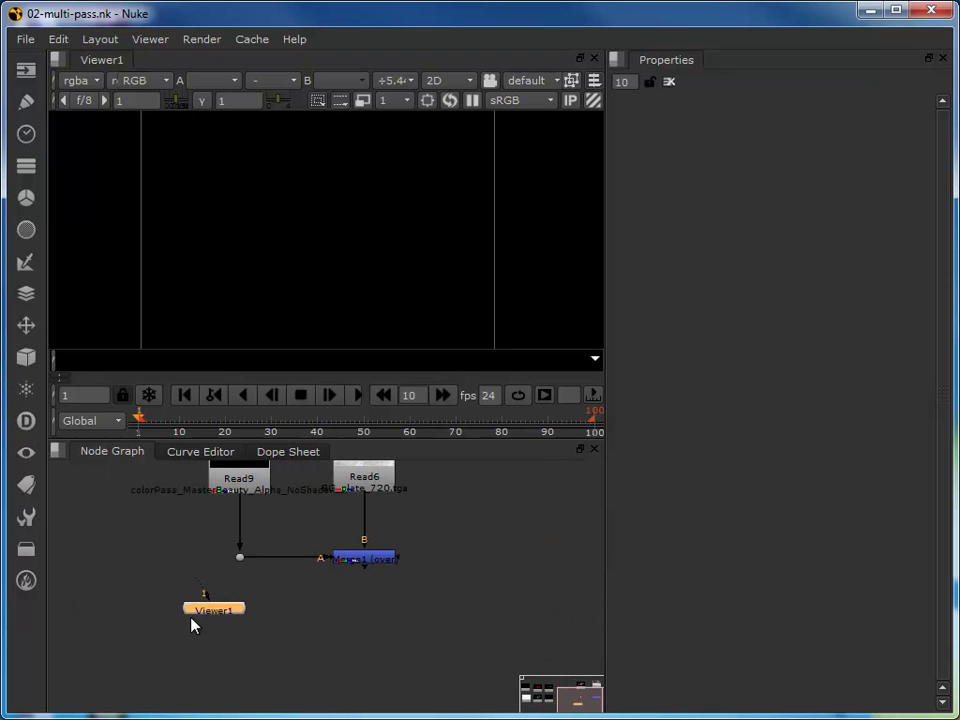
left_click_drag(298, 623, 370, 562)
left_click_drag(368, 638, 368, 623)
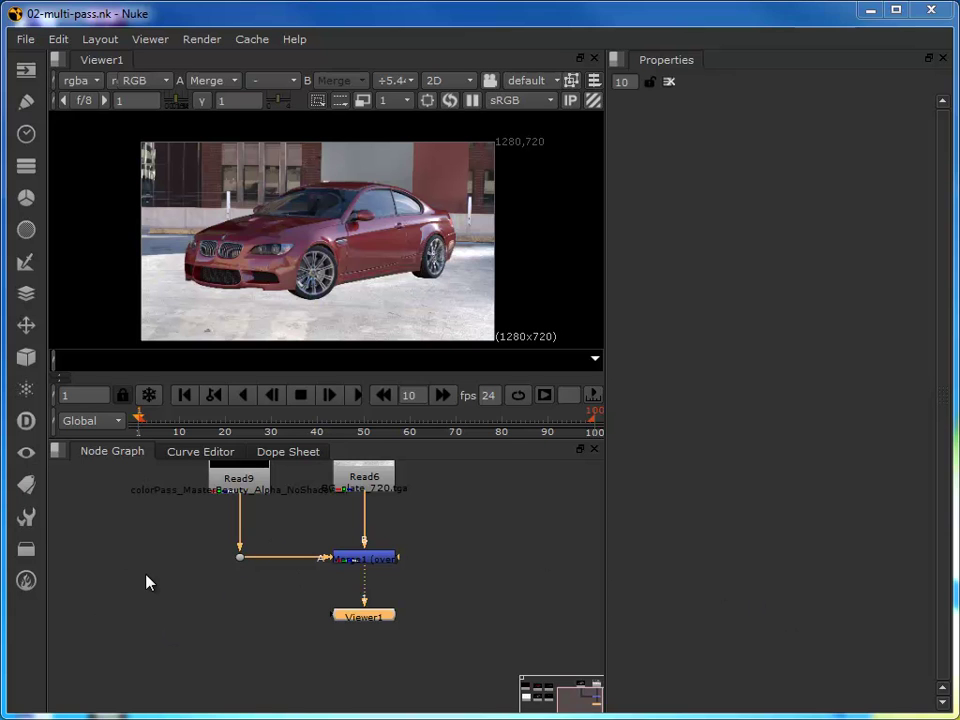
- Replace the master beauty Read9 with the diffuse pass Read1 as the A input of Merge1
middle_click_drag(147, 578, 249, 608)
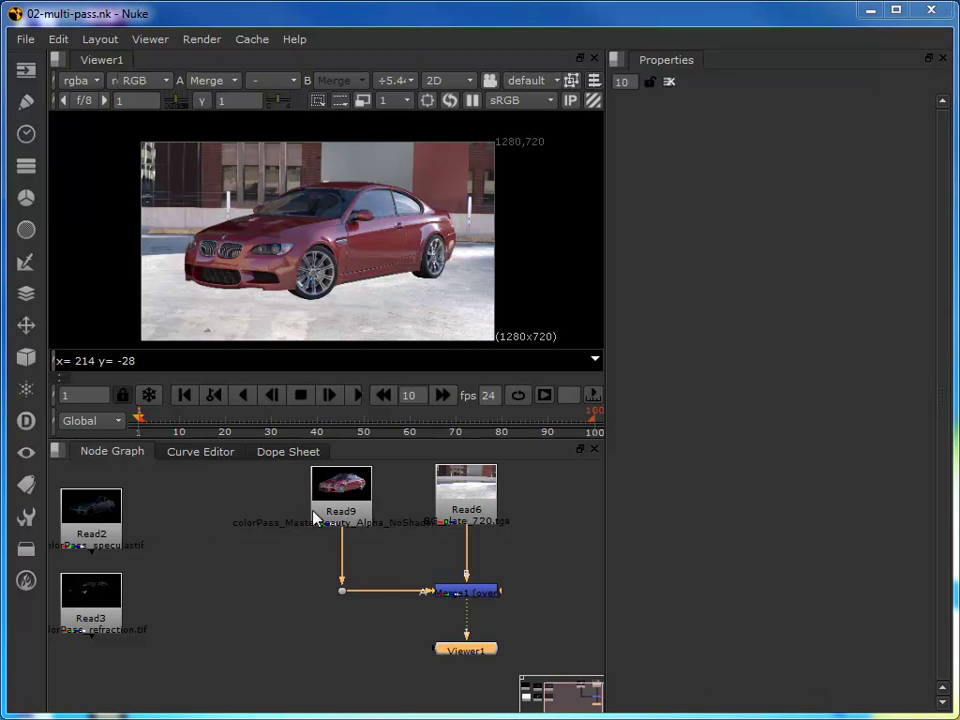
left_click(342, 522)
left_click_drag(340, 585, 576, 506)
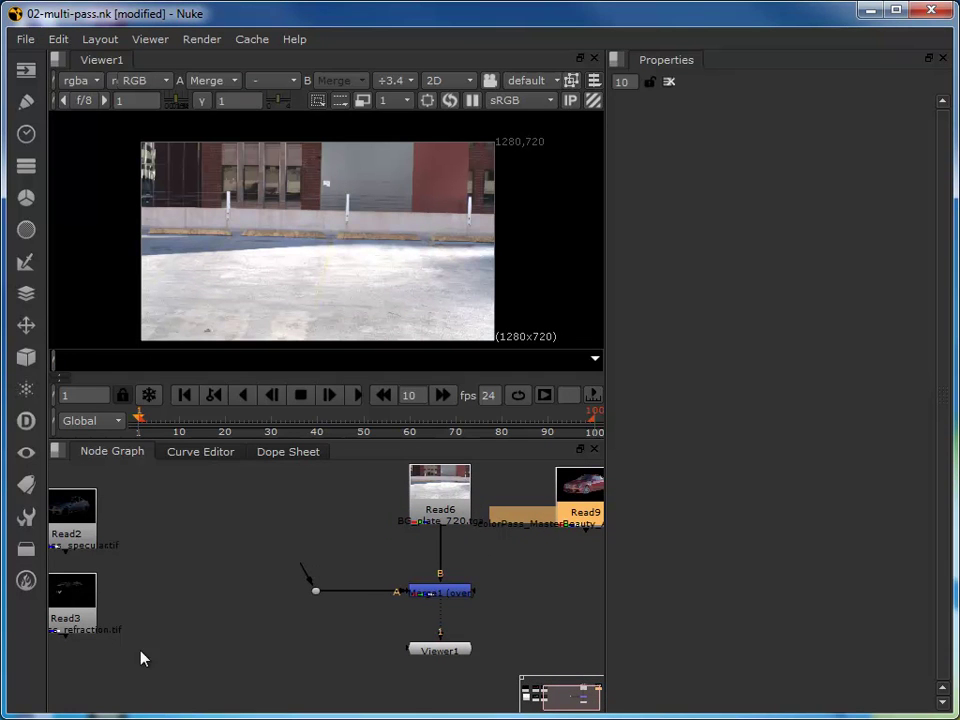
middle_click_drag(176, 631, 242, 638)
left_click_drag(64, 550, 407, 502)
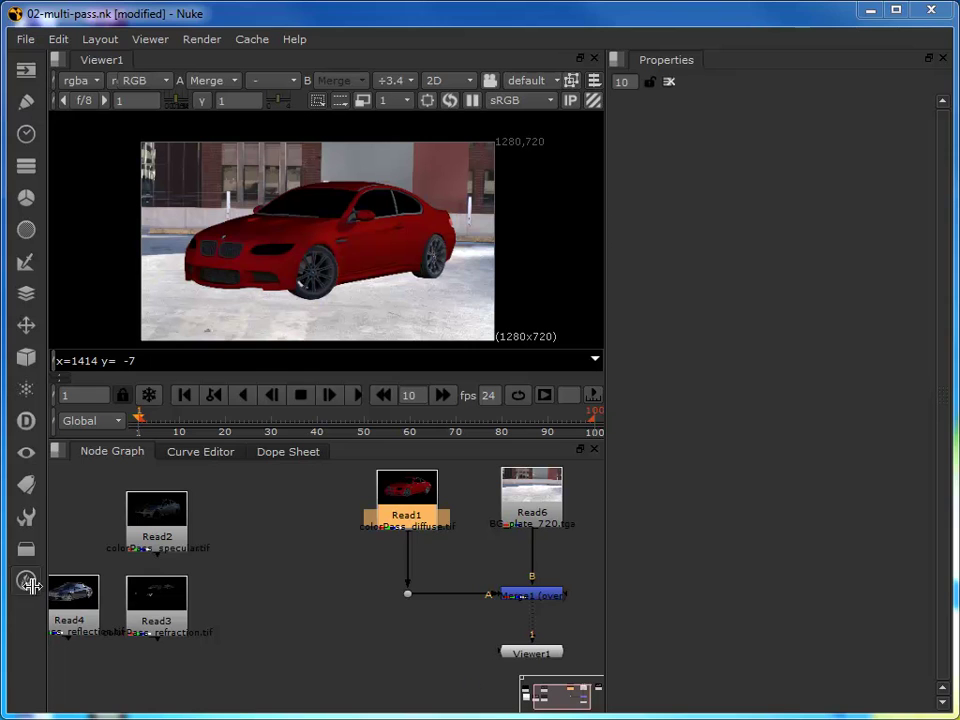
- Place the reflection pass Read4 beside Read1 and shift Merge1 and its dot up toward the Read nodes
left_click_drag(71, 600, 318, 502)
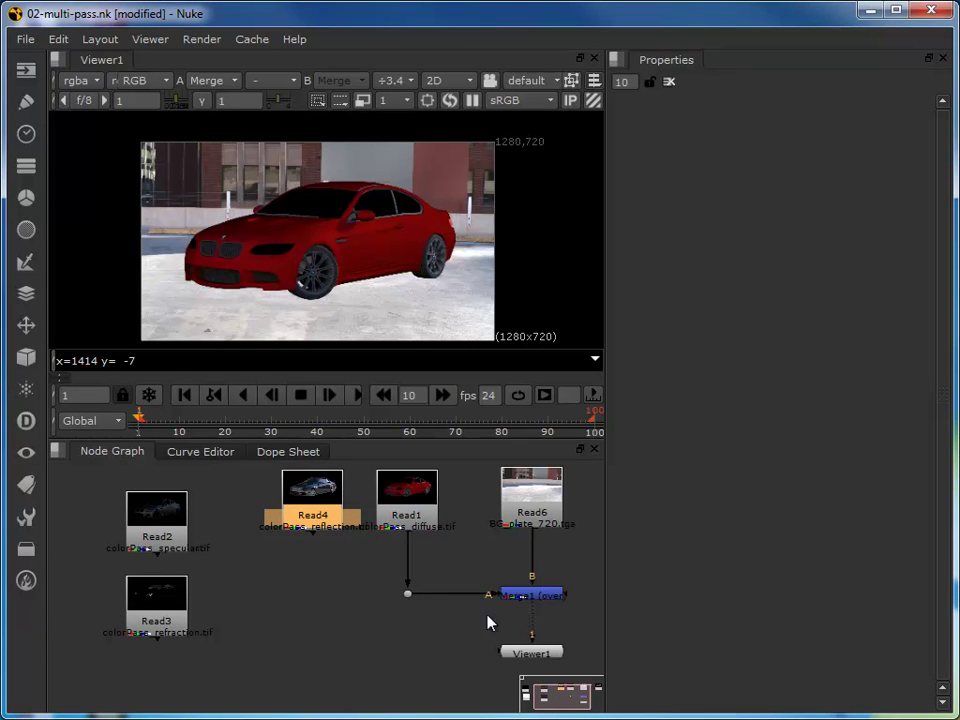
left_click_drag(590, 627, 405, 590)
left_click_drag(517, 596, 517, 561)
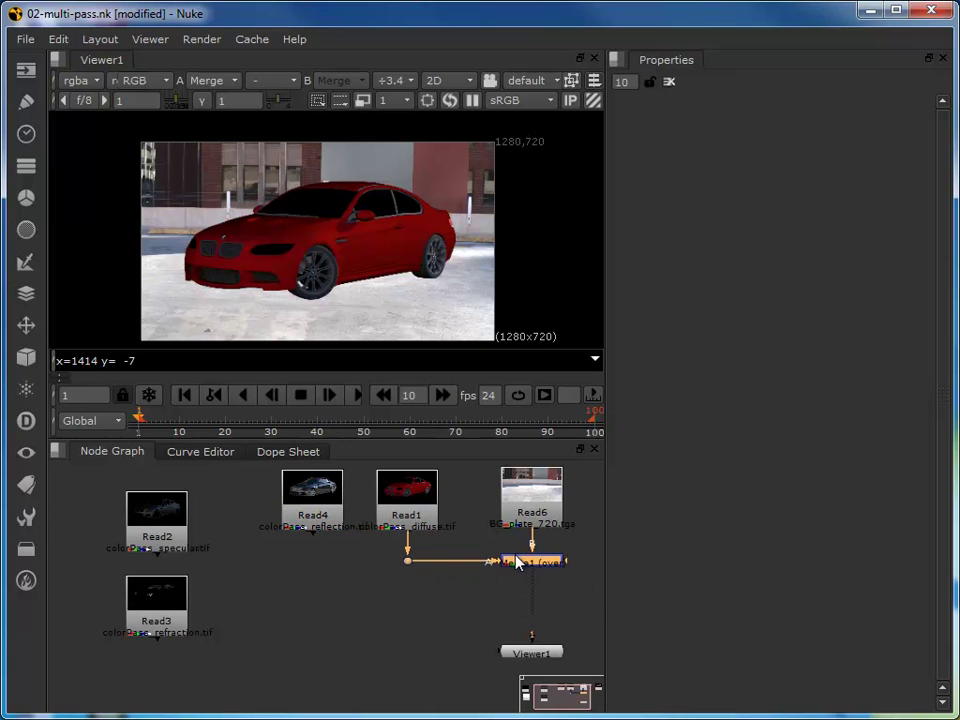
- Insert a second Merge node between Merge1 and Viewer1, feeding its A input from Read4 through a right-angle dot
left_click(478, 608)
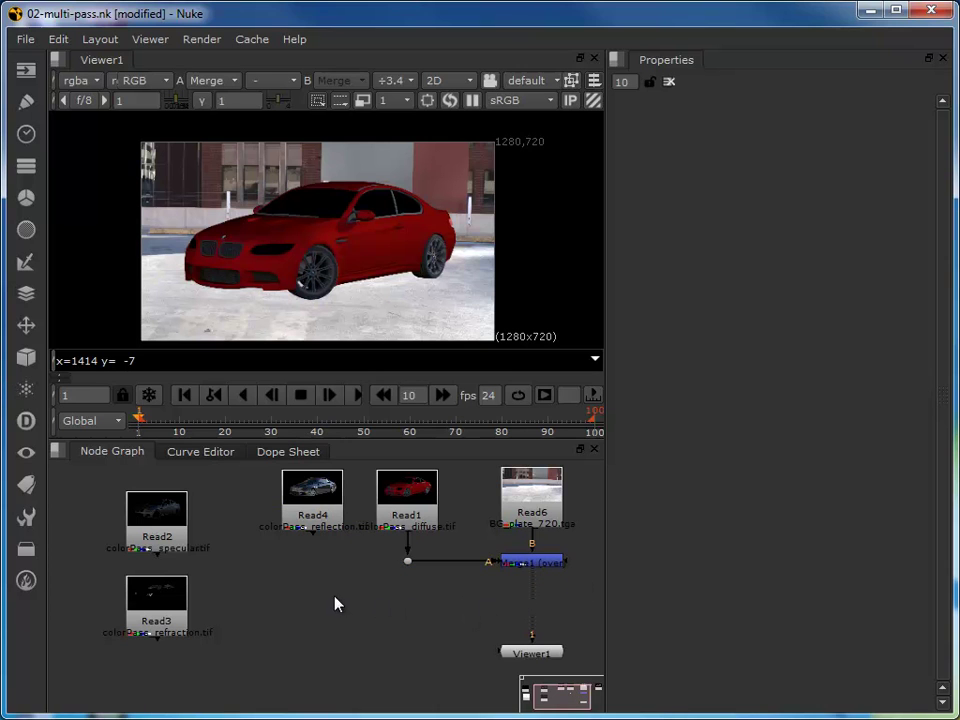
key("m")
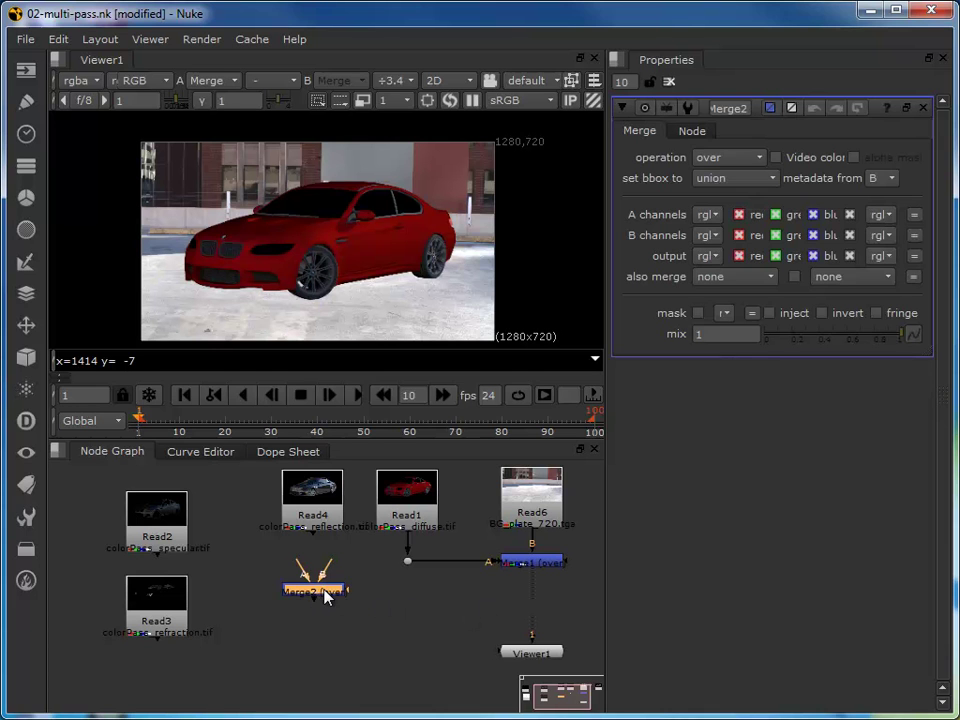
left_click_drag(321, 583, 524, 563)
left_click_drag(528, 641, 312, 495)
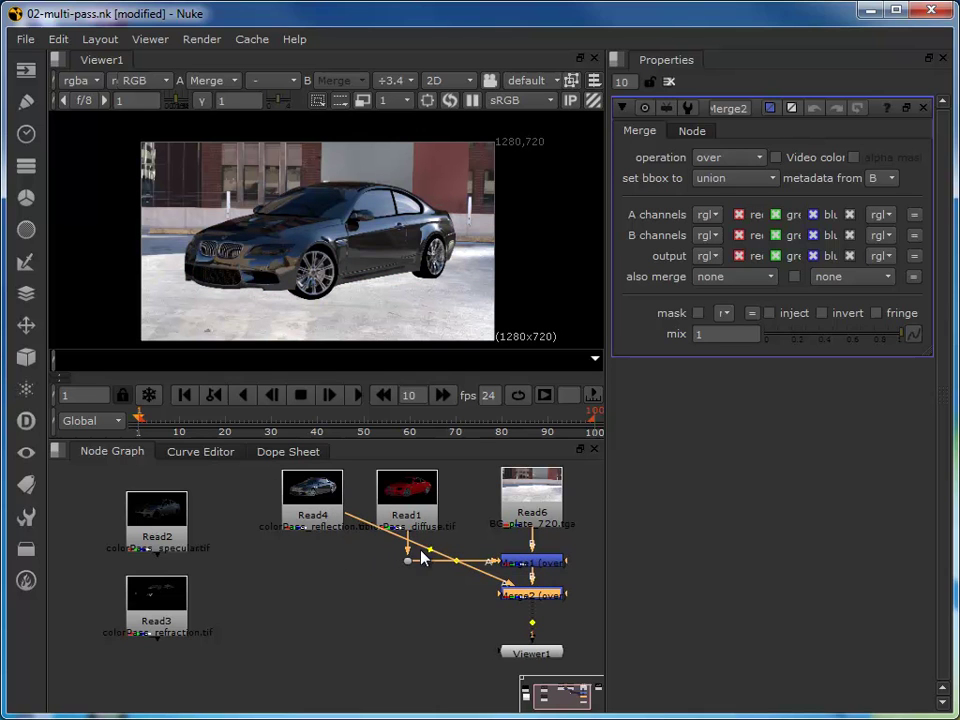
left_click_drag(428, 552, 313, 596, "ctrl")
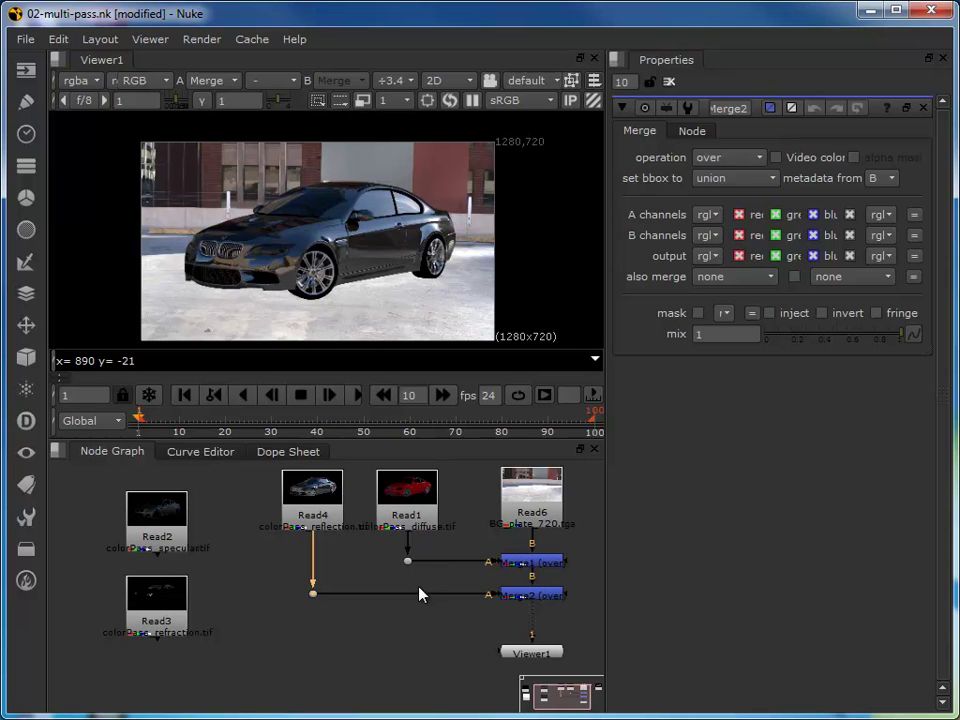
- Set the Merge2 operation to plus
left_click(539, 598)
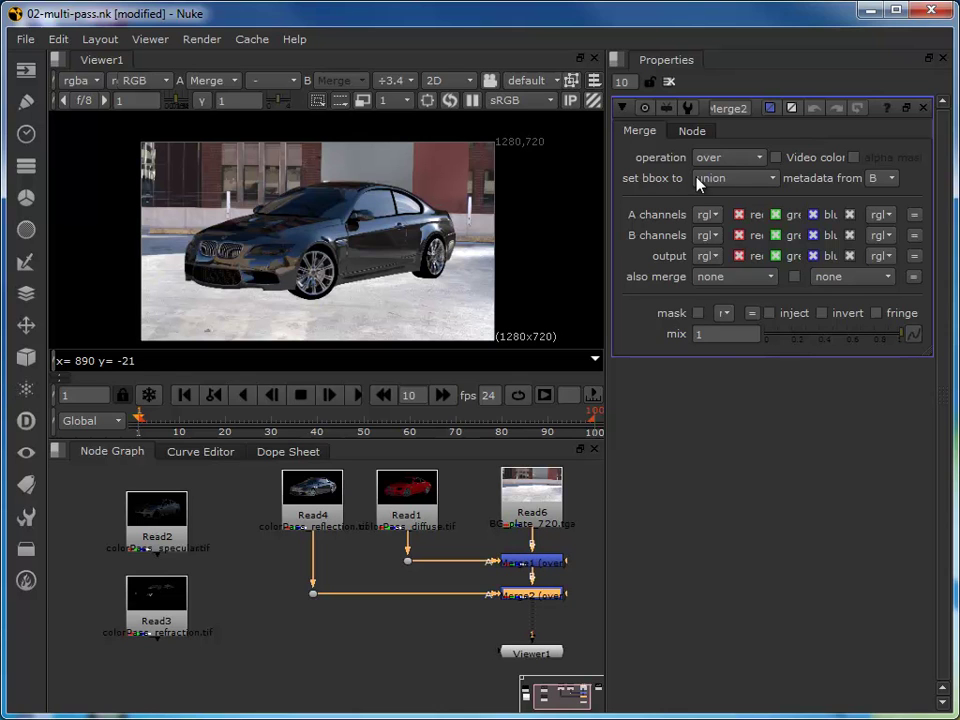
left_click(726, 160)
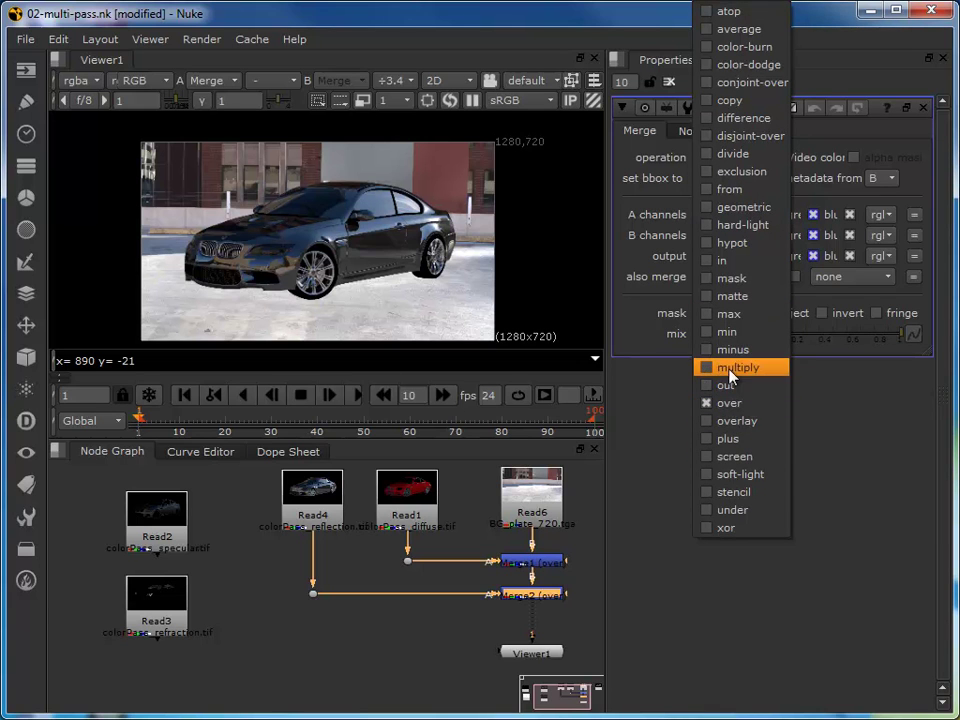
left_click(729, 439)
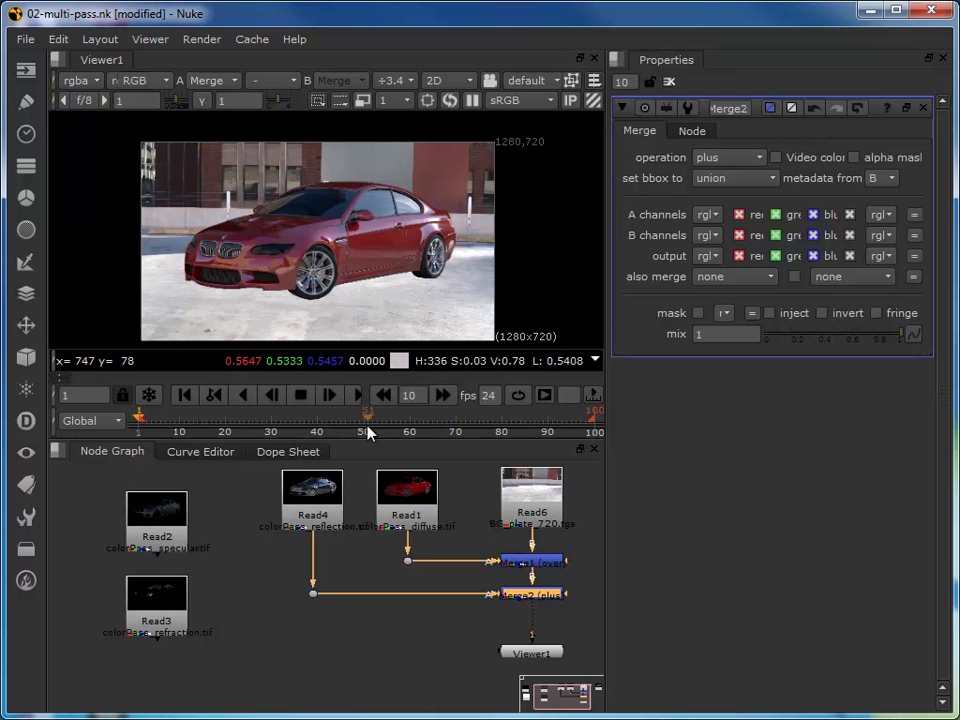
- Toggle the reflection pass Read4 off and on repeatedly to compare the composite with and without it
left_click(312, 500)
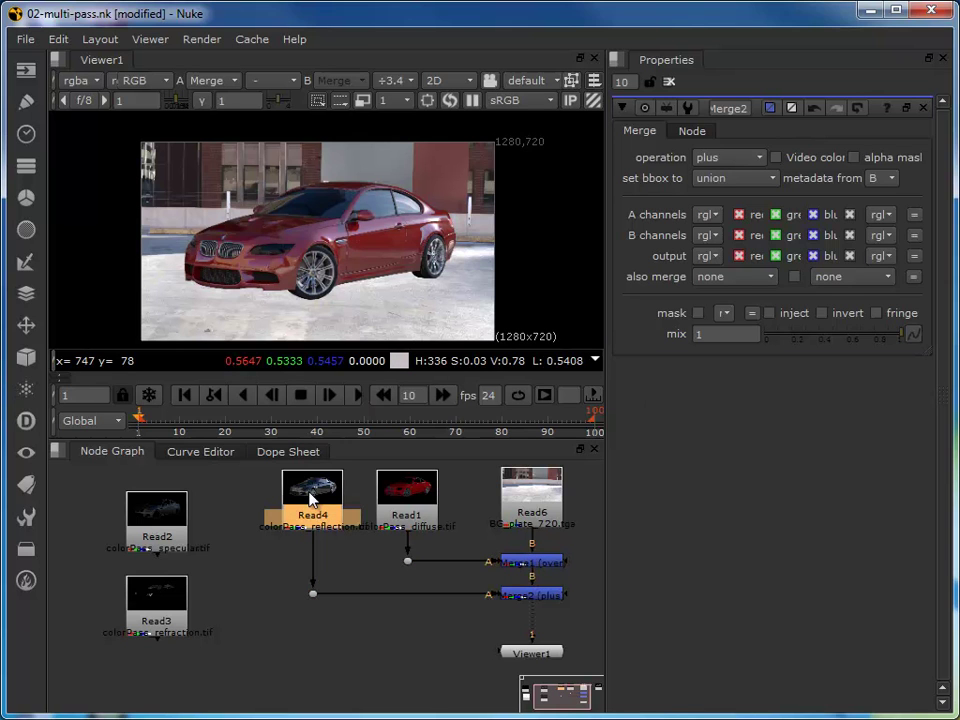
key("d")
key("d")
key("d")
key("d")
key("d")
key("d")
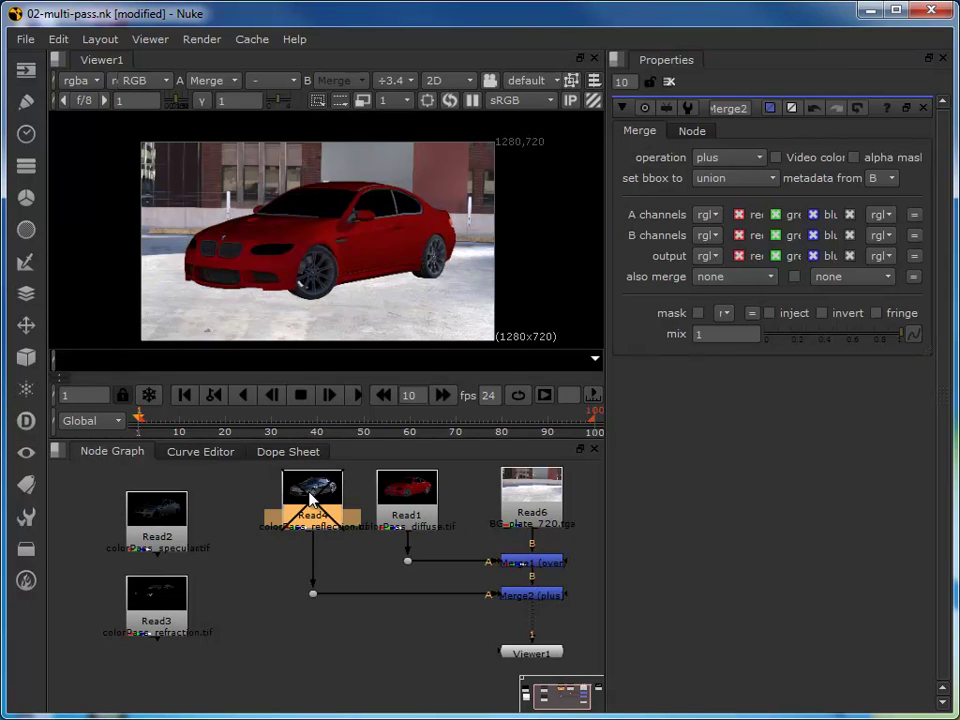
key("d")
key("d")
key("d")
key("d")
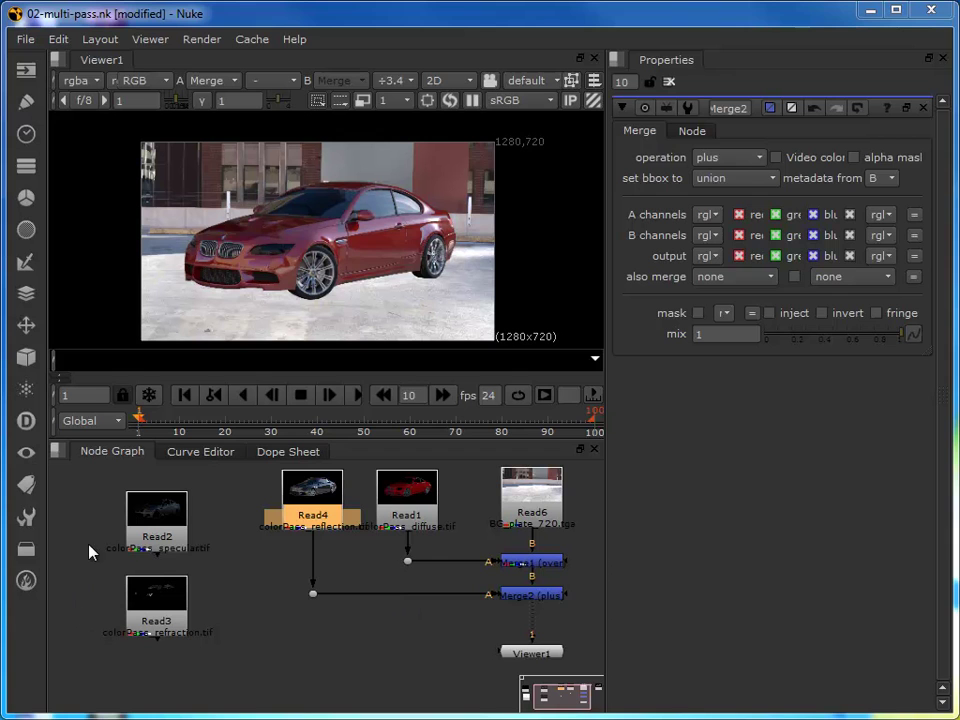
- Place the refraction pass Read3 beside Read4 and feed it through a right-angle dot into a new Merge between Merge2 and Viewer1
left_click_drag(157, 518, 90, 535)
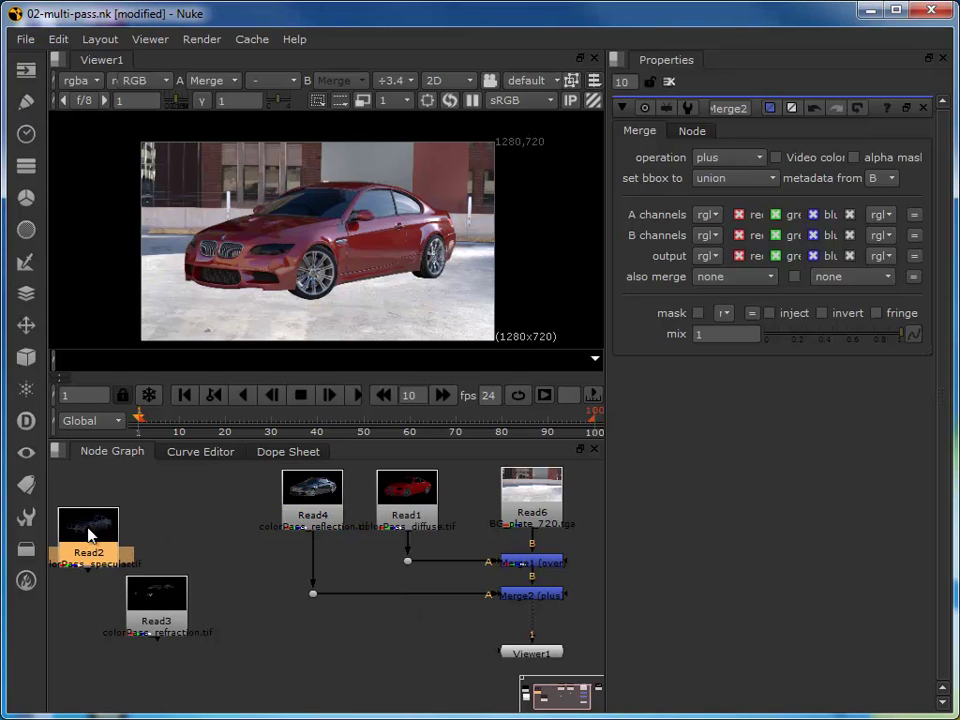
left_click_drag(150, 600, 205, 497)
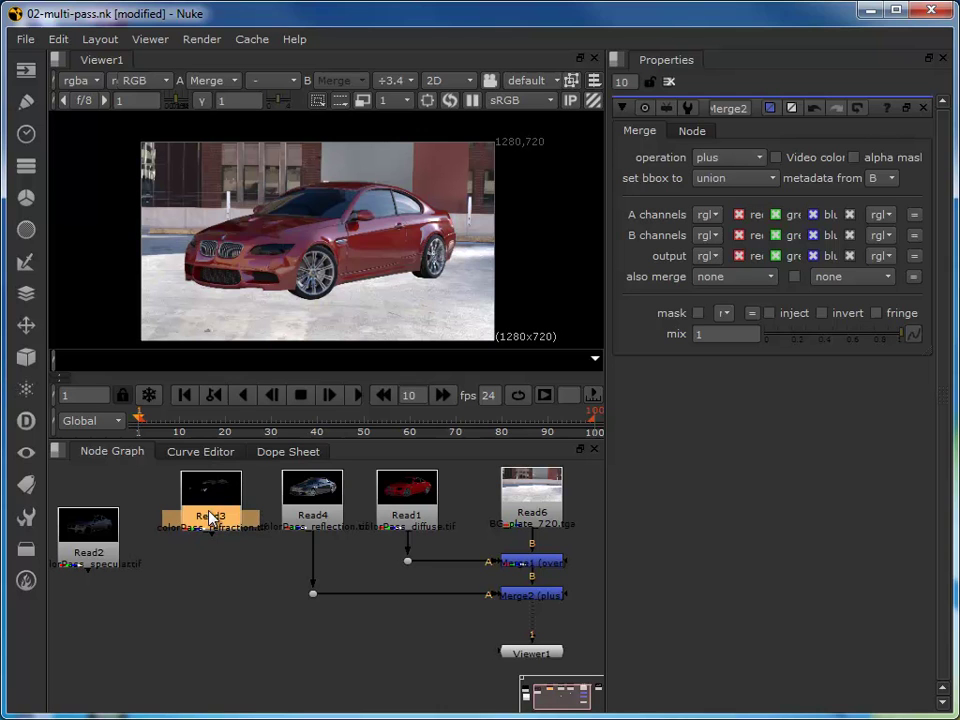
key("m")
left_click_drag(463, 508, 514, 643)
left_click_drag(190, 626, 520, 630)
key("1")
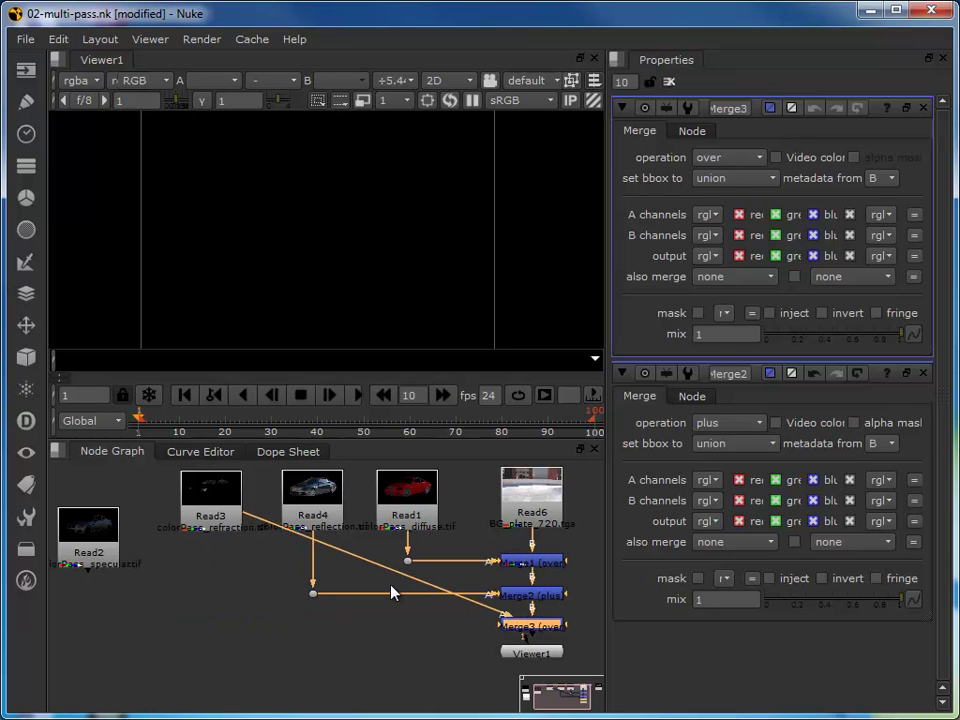
left_click_drag(379, 570, 216, 632, "ctrl")
left_click_drag(536, 655, 530, 668)
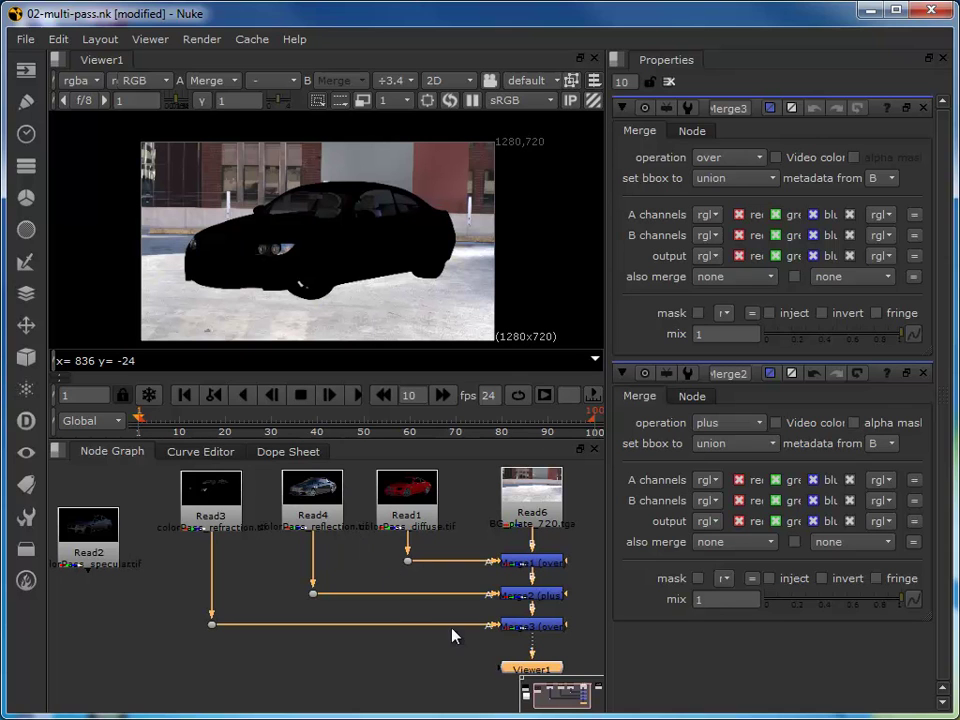
- Set the Merge3 operation to plus
left_click(528, 628)
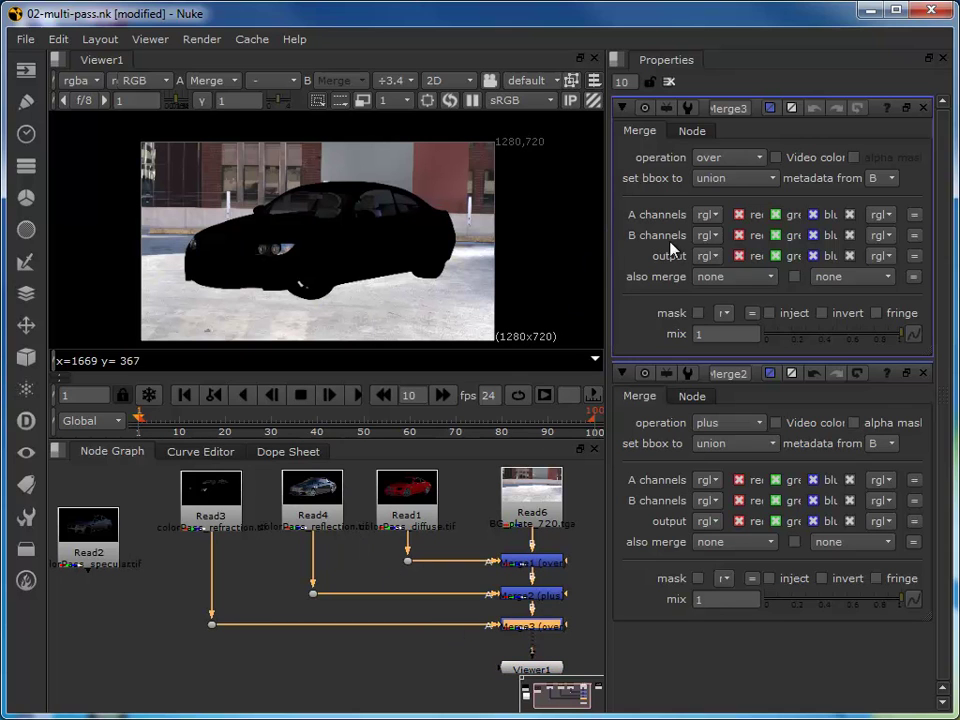
left_click(716, 158)
left_click(722, 439)
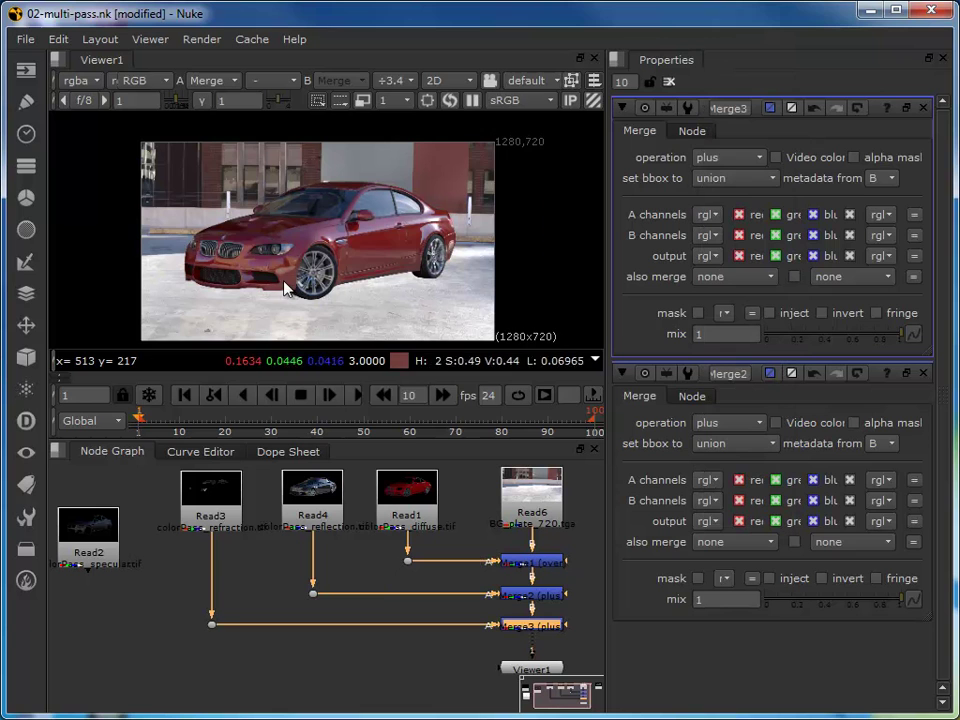
- Toggle the refraction pass Read3 off and on to examine its effect on the car's windows and headlights
scroll(285, 285, "up", 2)
scroll(285, 285, "up", 1)
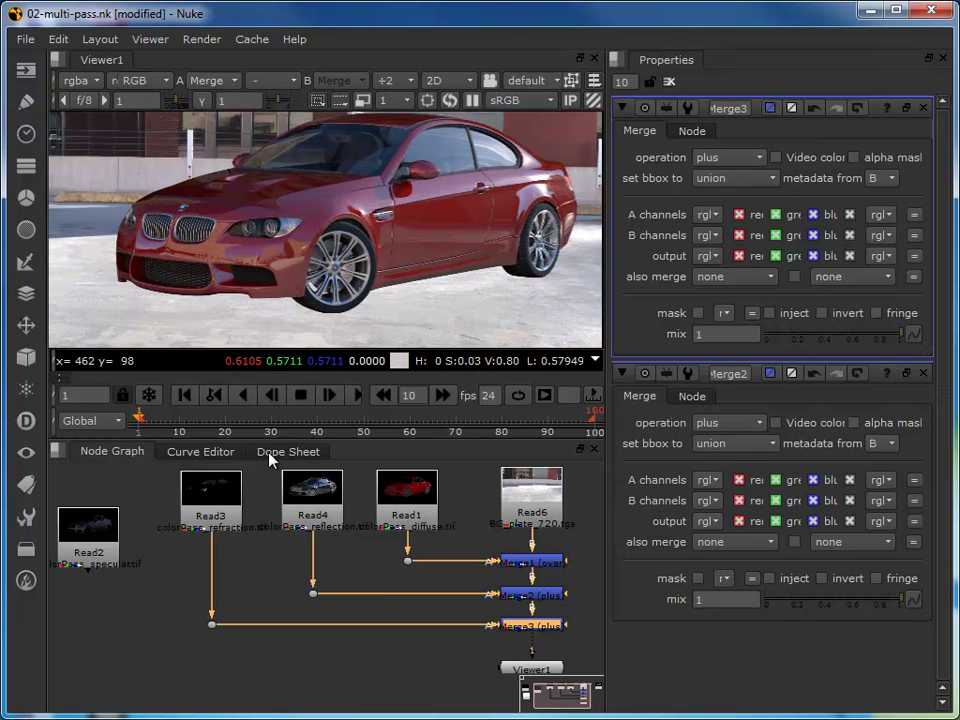
left_click(224, 493)
key("d")
key("d")
key("d")
key("d")
key("d")
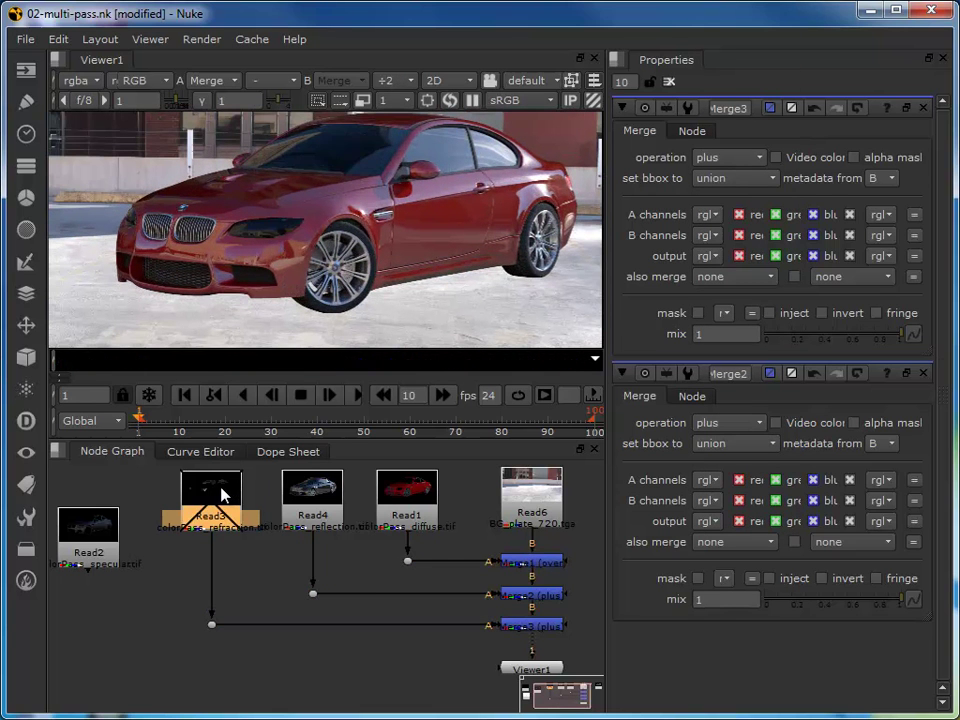
key("d")
key("d")
key("d")
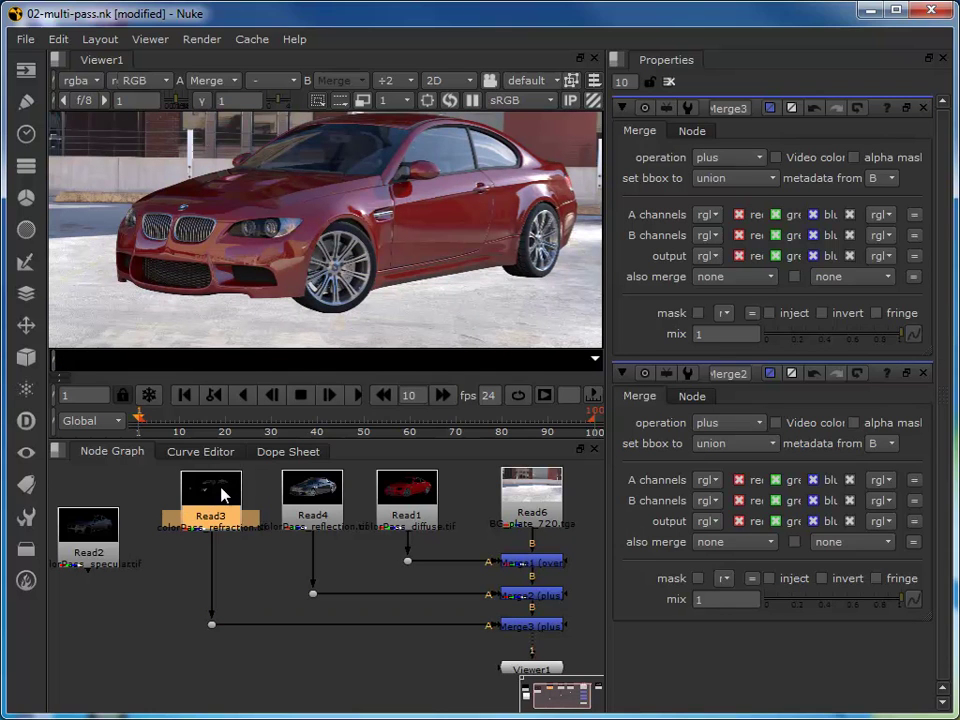
key("d")
key("d")
key("d")
key("d")
key("d")
key("d")
key("d")
key("d")
key("d")
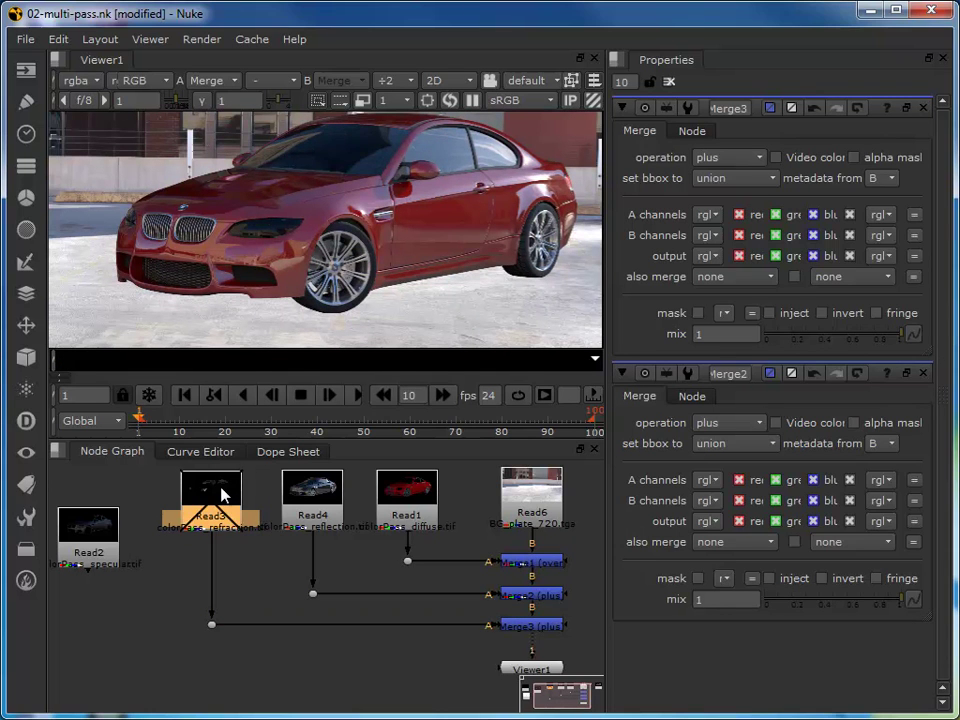
key("d")
key("d")
key("d")
key("d")
key("d")
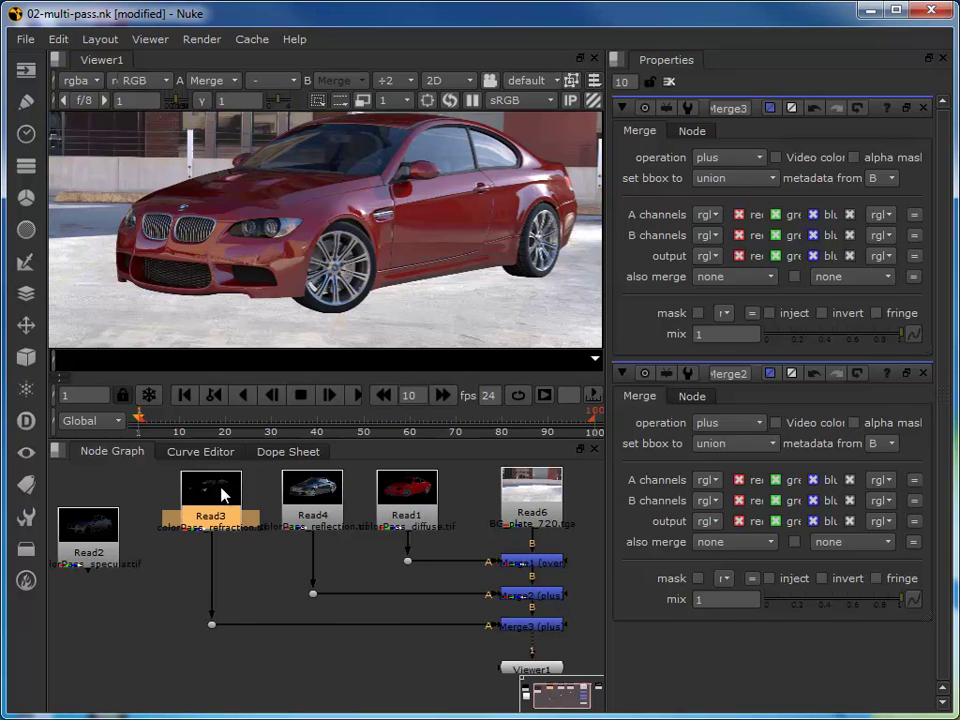
scroll(300, 326, "down", 2)
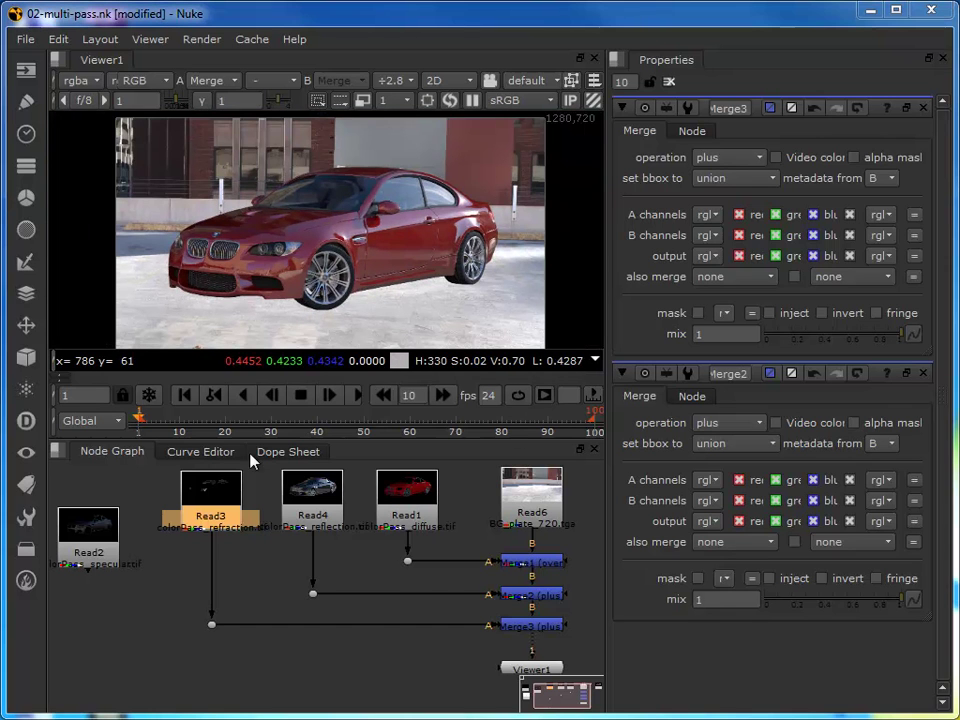
- Place the specular pass Read2 beside Read3 and feed it through a right-angle dot into a new Merge between Merge3 and Viewer1
left_click_drag(83, 543, 116, 526)
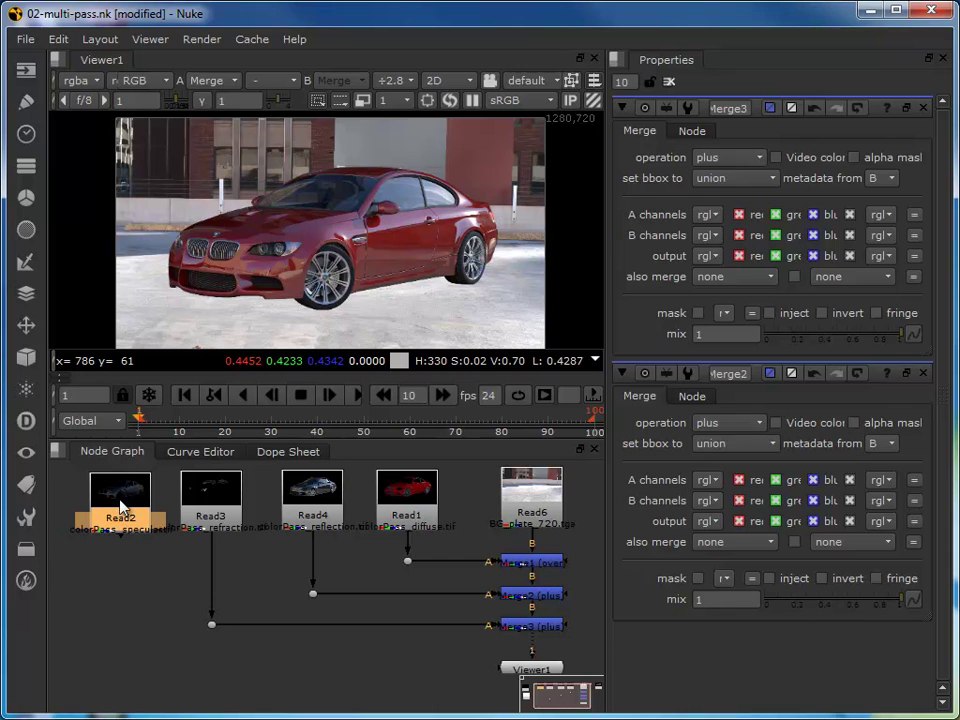
key("m")
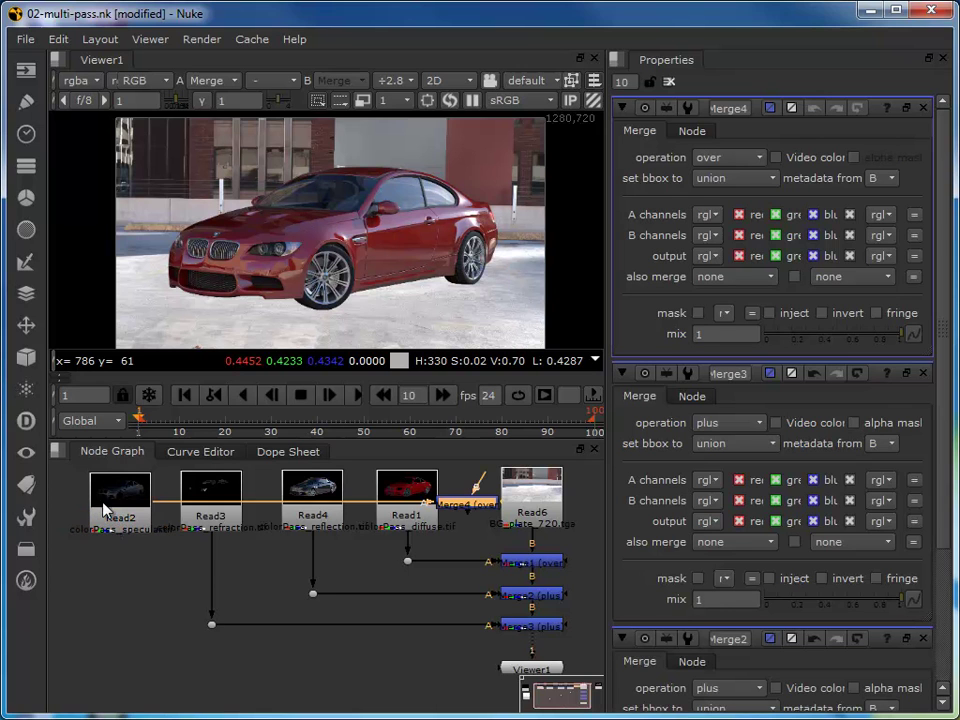
left_click_drag(503, 505, 531, 627)
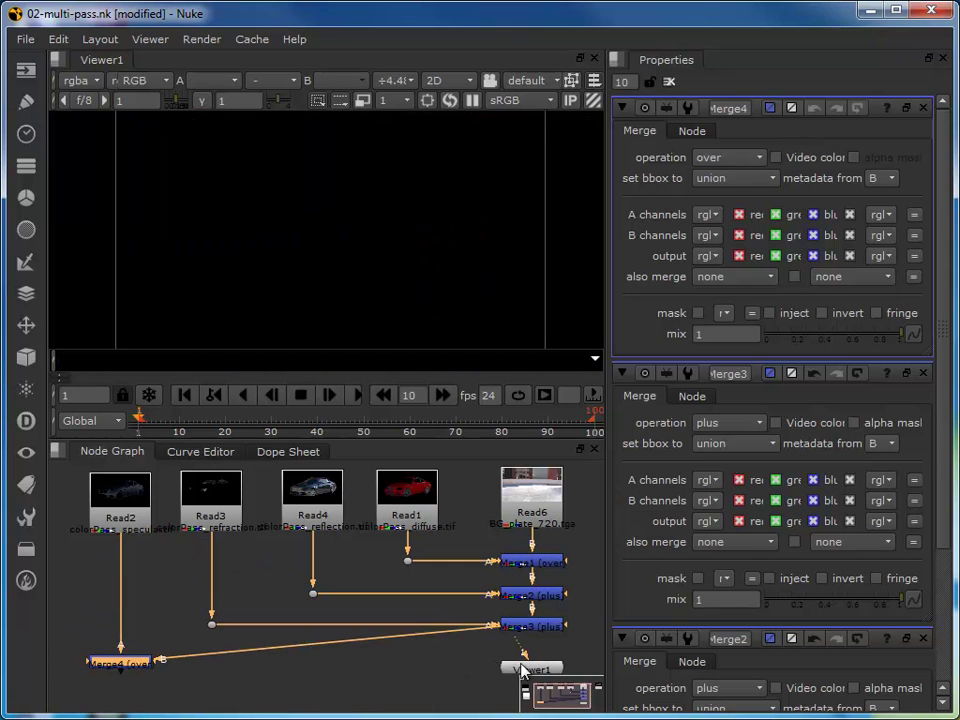
left_click_drag(506, 670, 514, 682)
left_click_drag(125, 670, 541, 689)
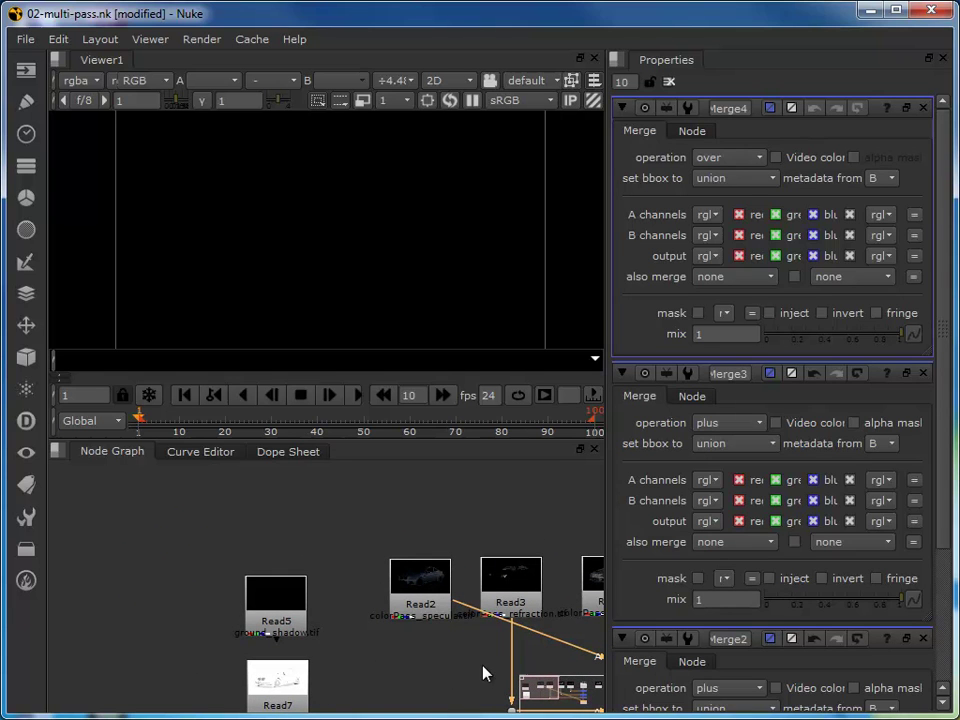
middle_click_drag(466, 670, 210, 553)
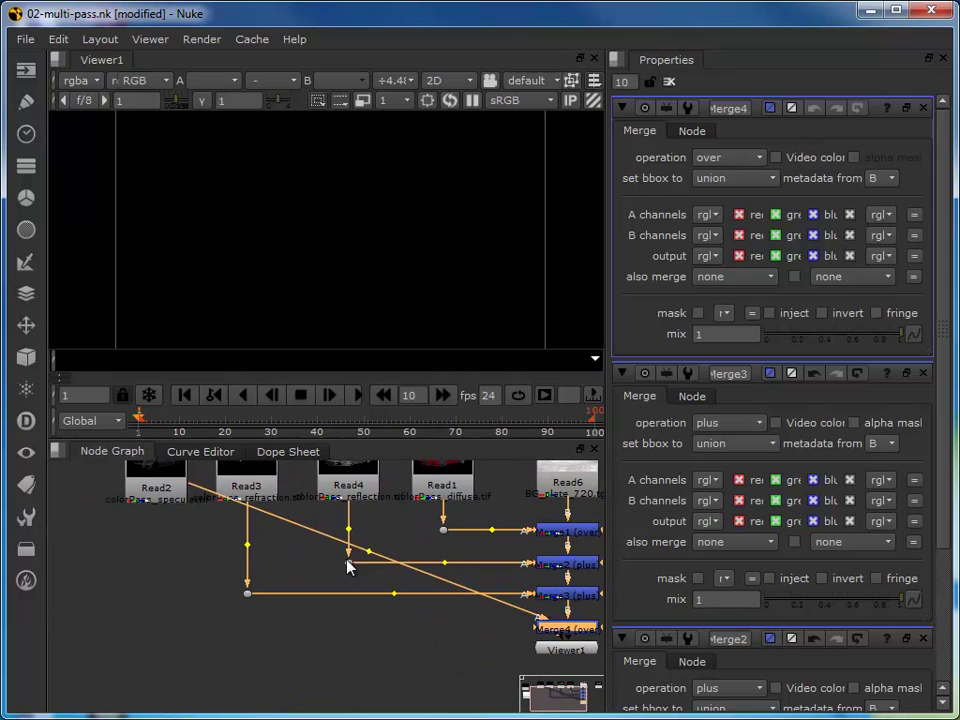
left_click_drag(364, 555, 160, 637, "ctrl")
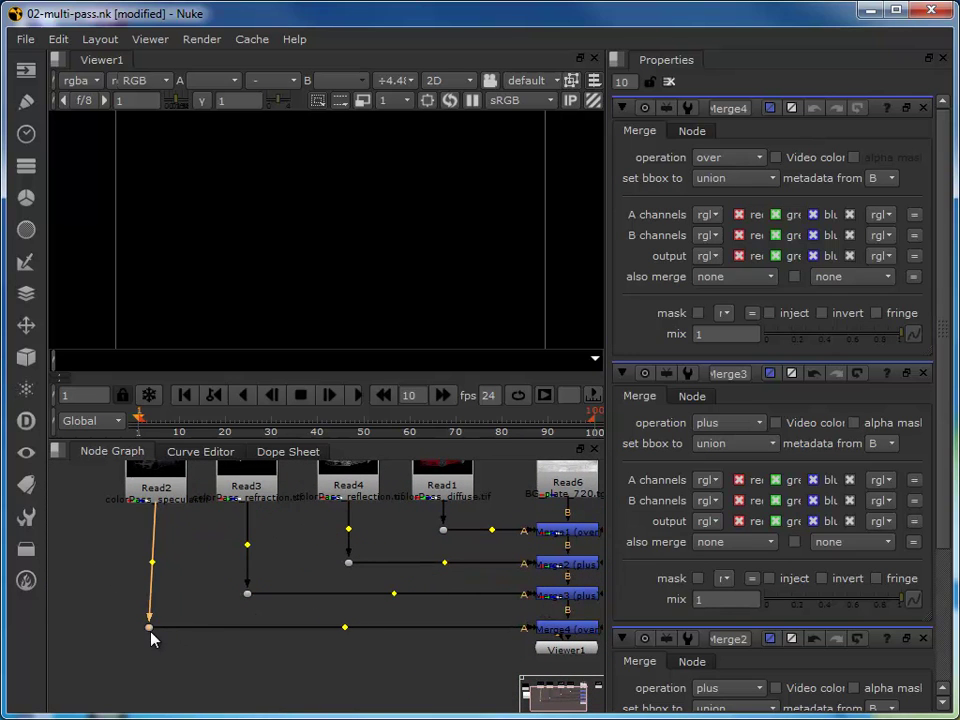
left_click(556, 649)
left_click_drag(556, 649, 572, 670)
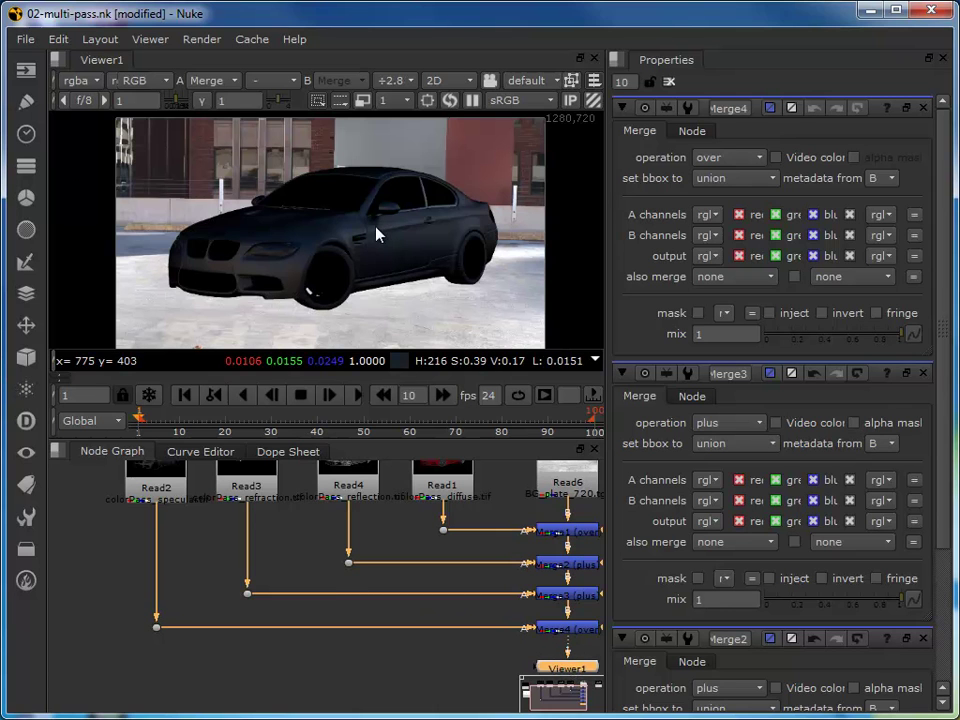
- Set the Merge4 operation to plus
left_click(555, 630)
left_click(742, 163)
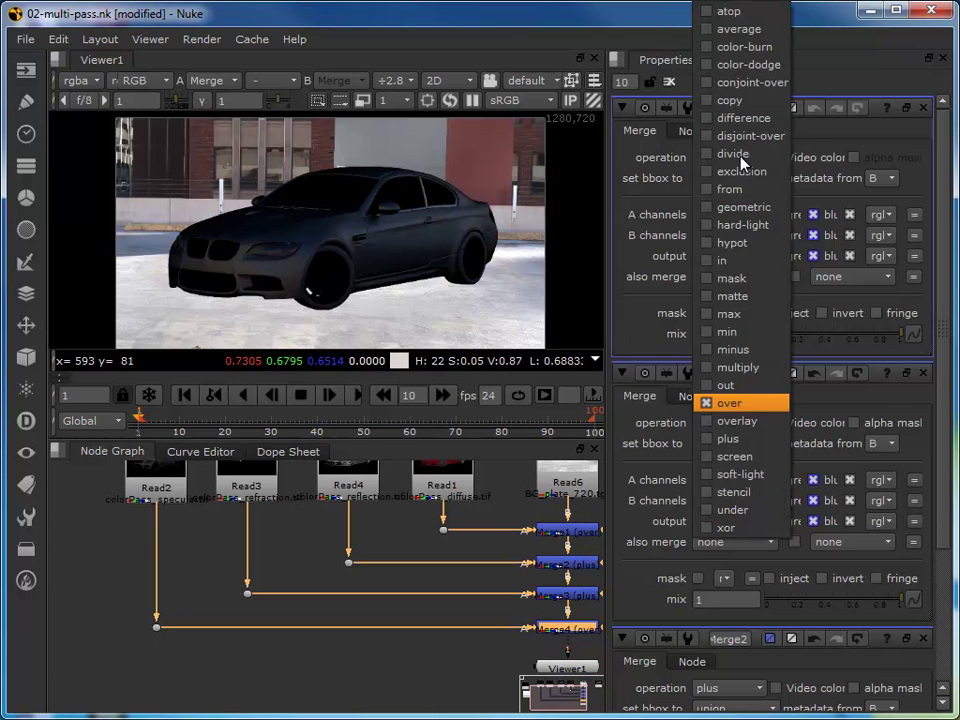
left_click(738, 442)
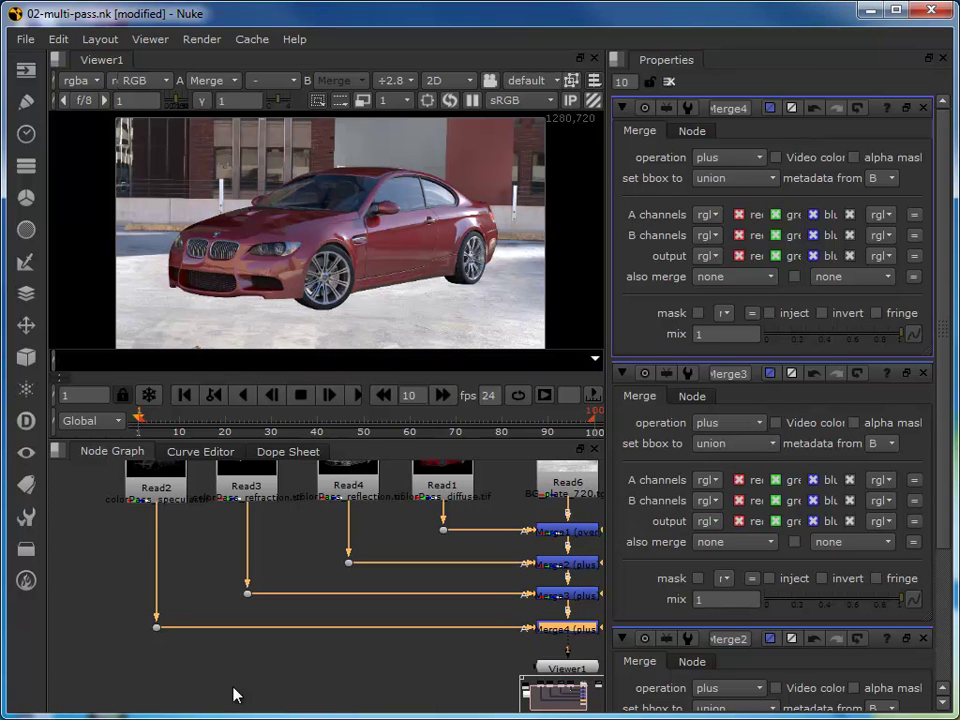
- Toggle the specular pass Read2 off and on to compare the car's bodywork with and without it
left_click(155, 483)
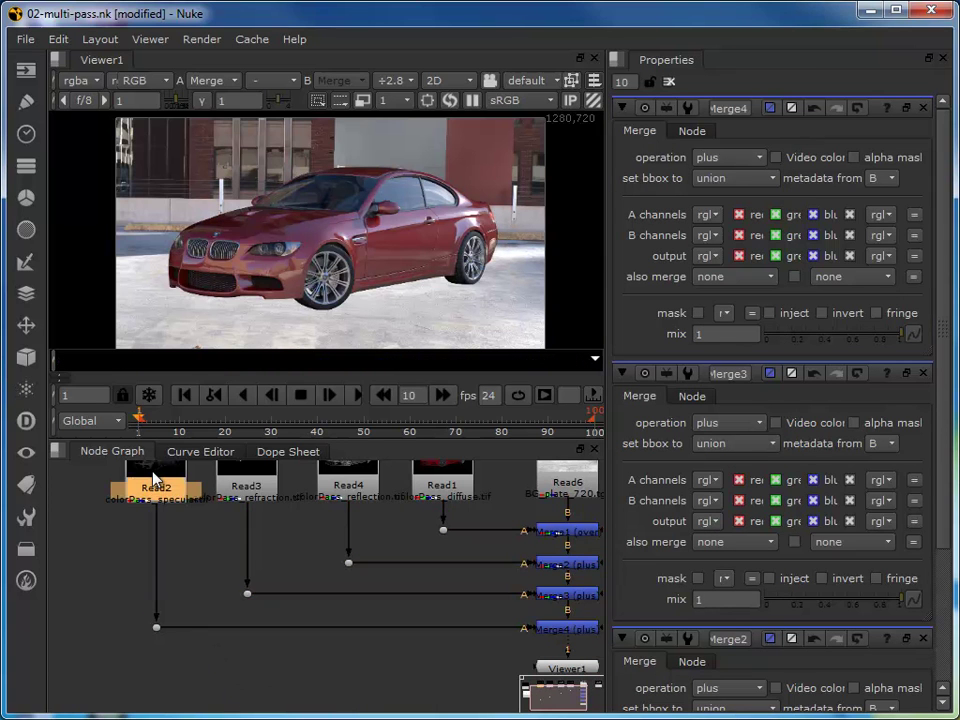
key("d")
key("d")
key("d")
key("d")
key("d")
key("d")
key("d")
key("d")
key("d")
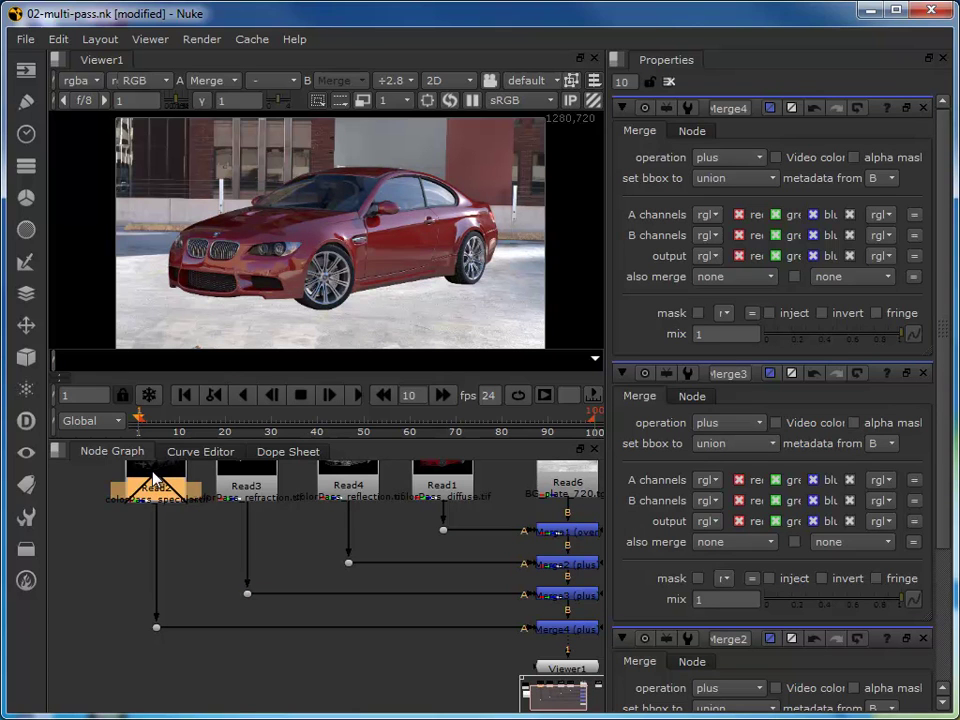
key("d")
key("d")
key("d")
key("d")
key("d")
key("d")
key("d")
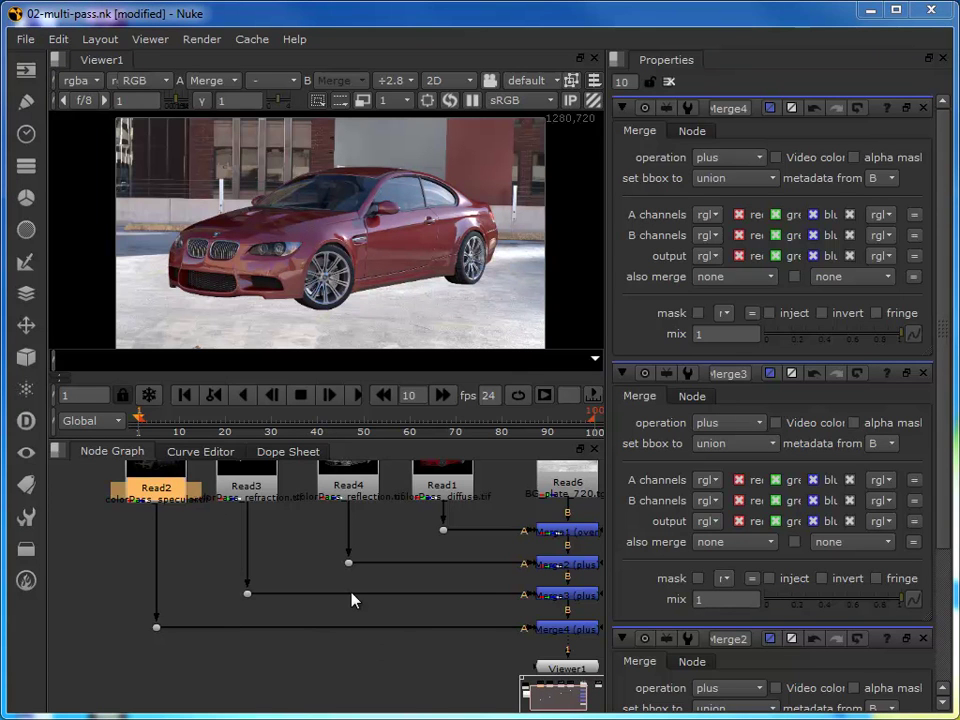
- Delete the ground shadow node Read5 from the node graph
scroll(370, 633, "down", 2)
scroll(370, 633, "up", 1)
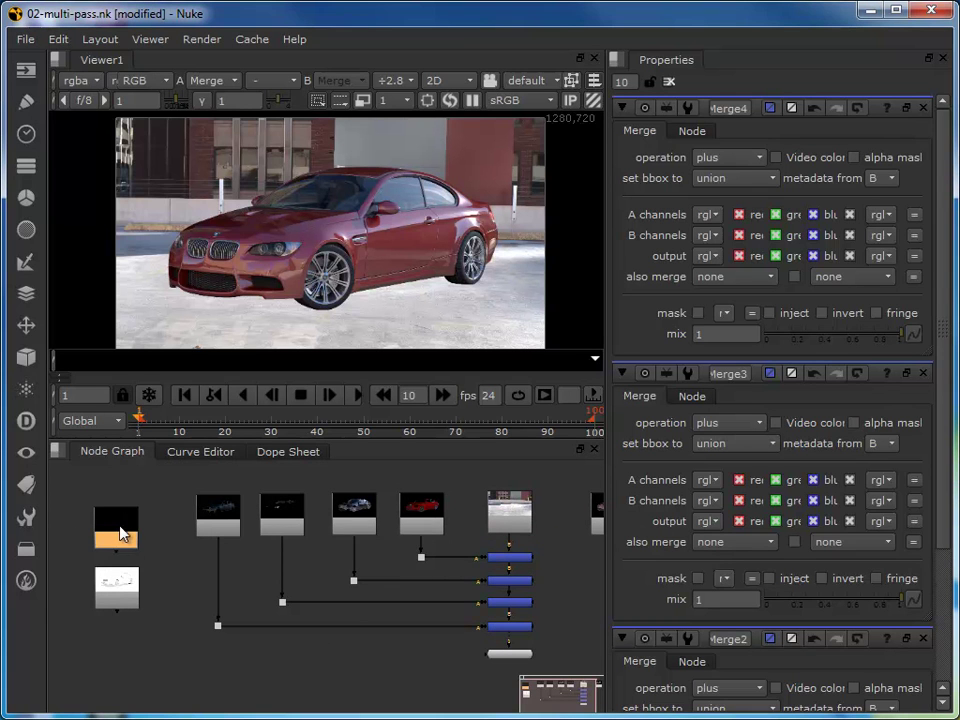
scroll(117, 531, "up", 2)
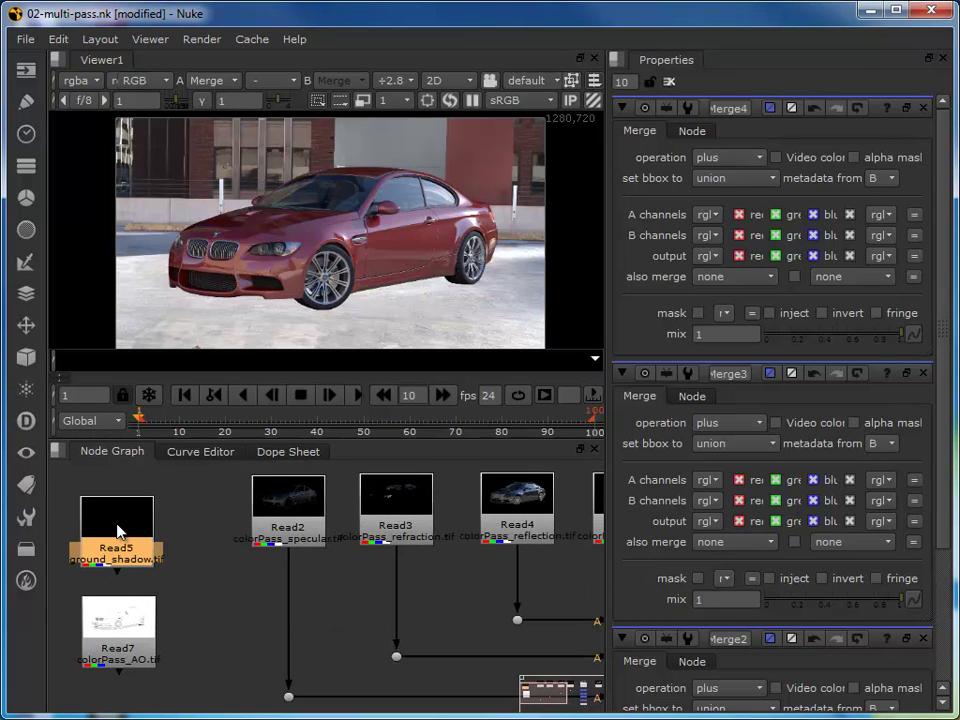
scroll(117, 531, "down", 1)
key("Delete")
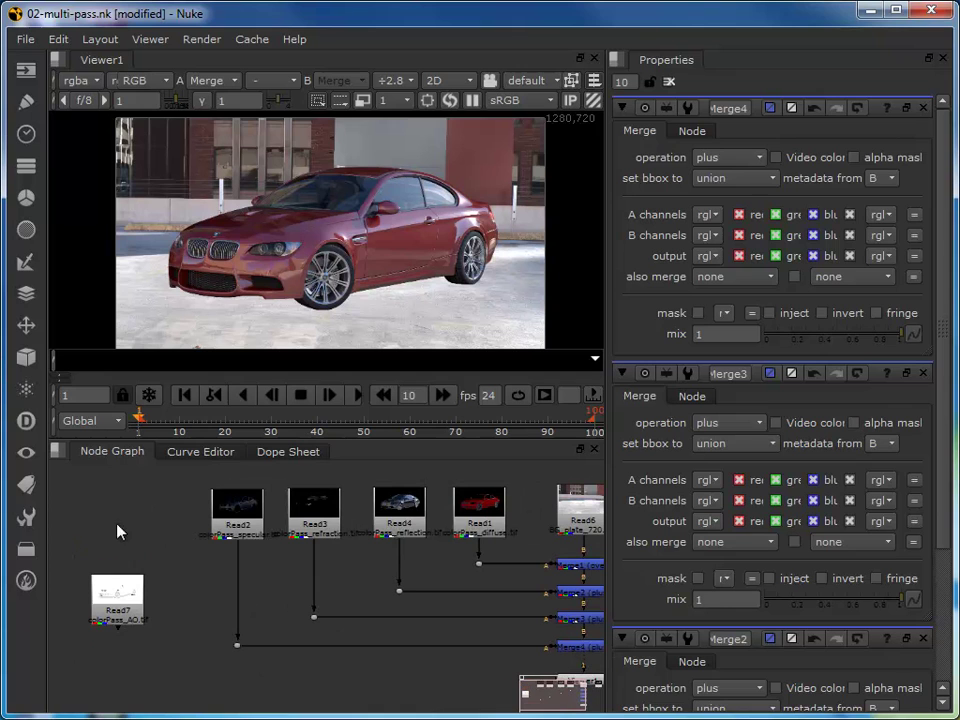
- Place the ambient occlusion pass Read7 beside Read2 and connect it as the A input of a new Merge between Merge4 and Viewer1
left_click_drag(127, 590, 152, 518)
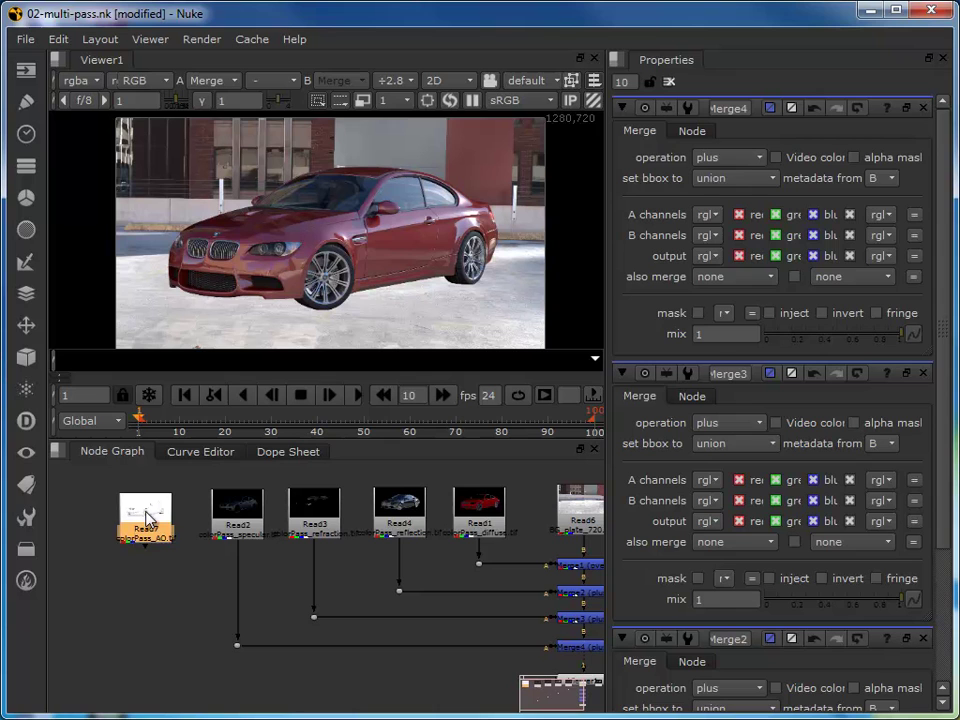
left_click_drag(150, 514, 158, 520)
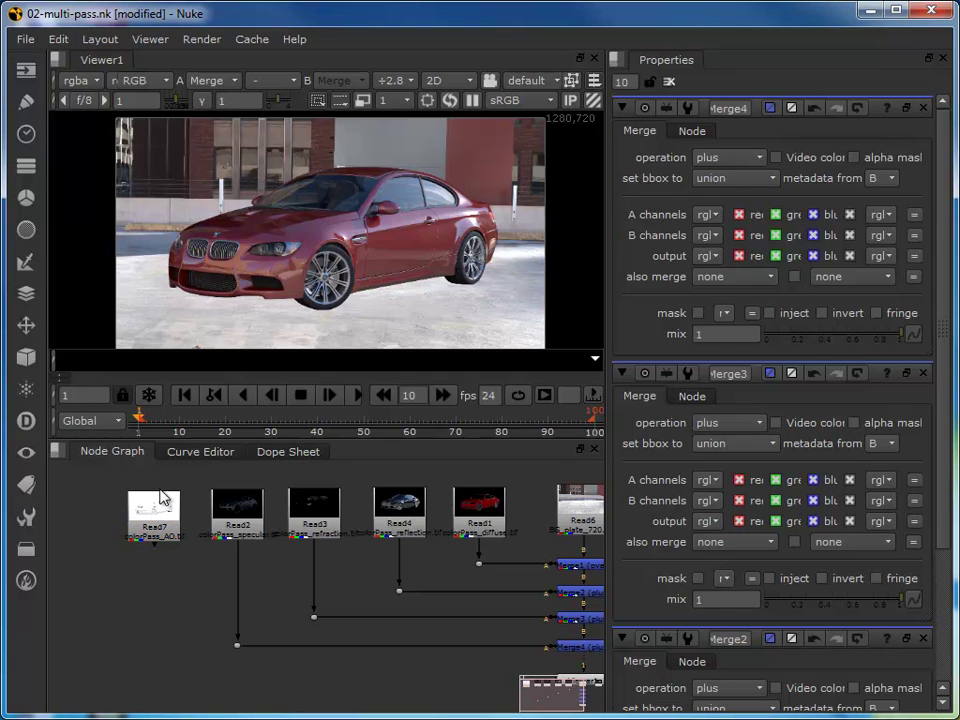
key("m")
left_click_drag(385, 525, 225, 690)
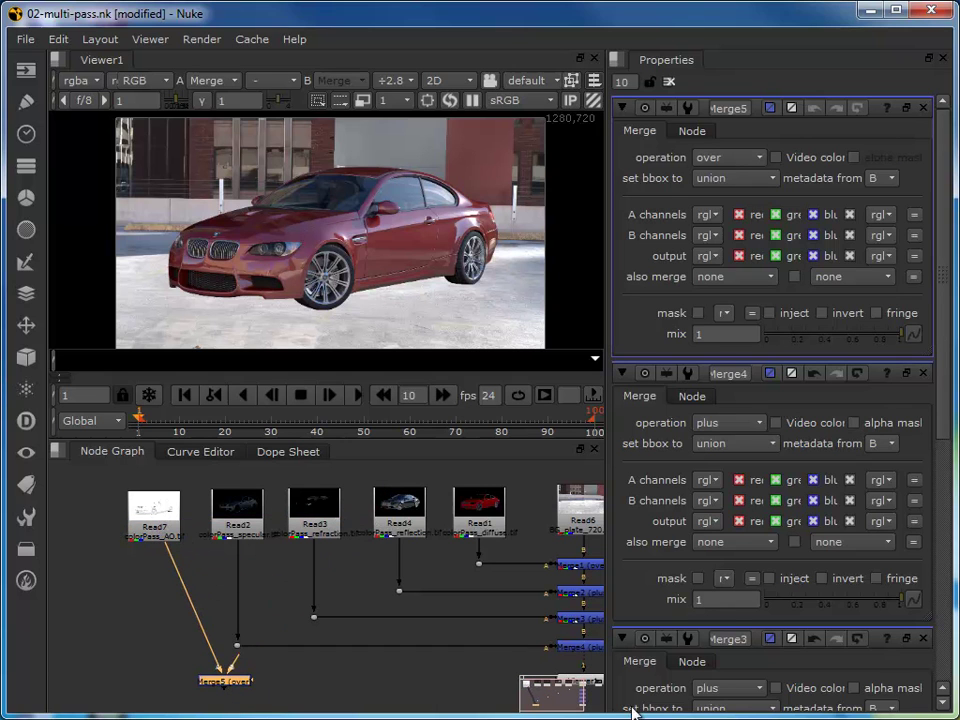
middle_click_drag(475, 673, 317, 628)
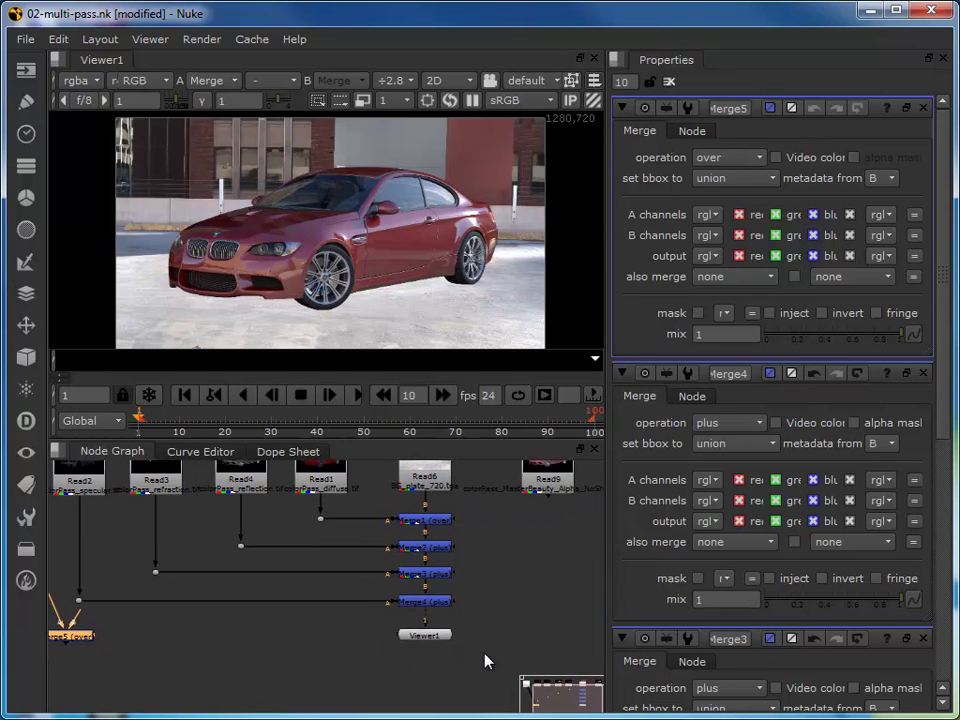
left_click_drag(422, 645, 138, 641)
left_click_drag(66, 636, 428, 607)
left_click_drag(395, 645, 438, 669)
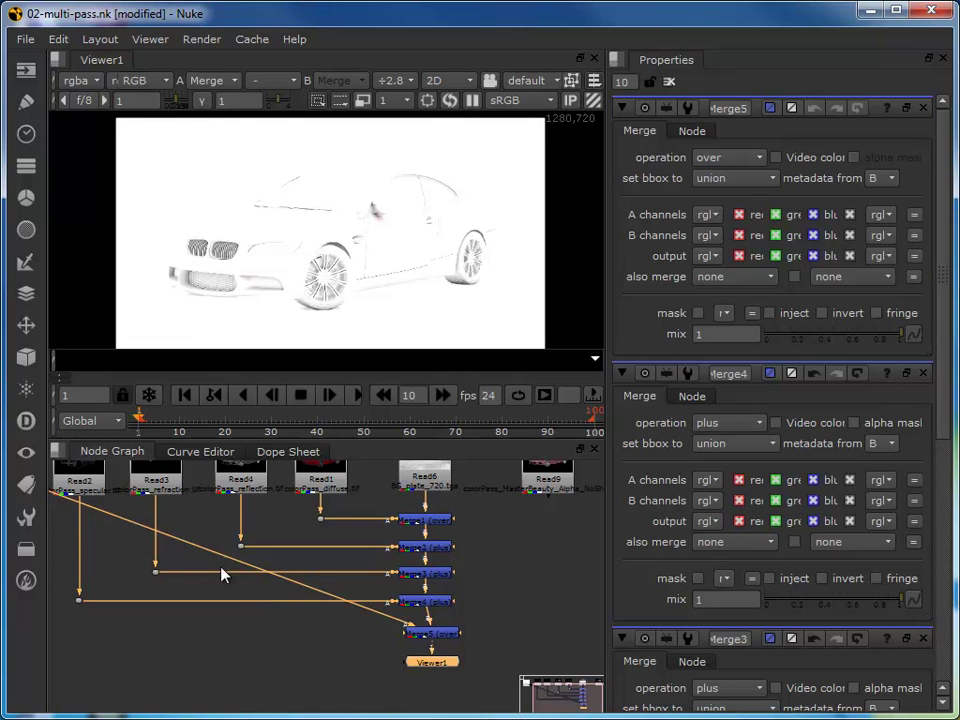
- Route Read7's connection to Merge5 through an elbow dot below Read7, and align Merge5 and Viewer1 under the merge column
middle_click_drag(233, 660, 381, 658)
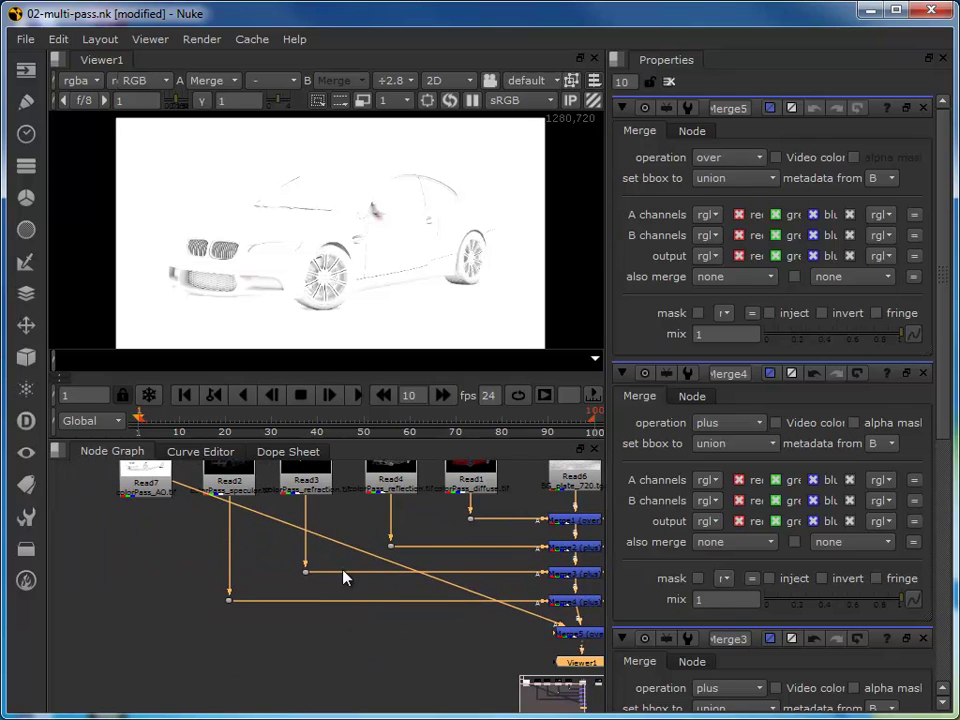
left_click(365, 555, "ctrl")
left_click_drag(366, 555, 147, 636)
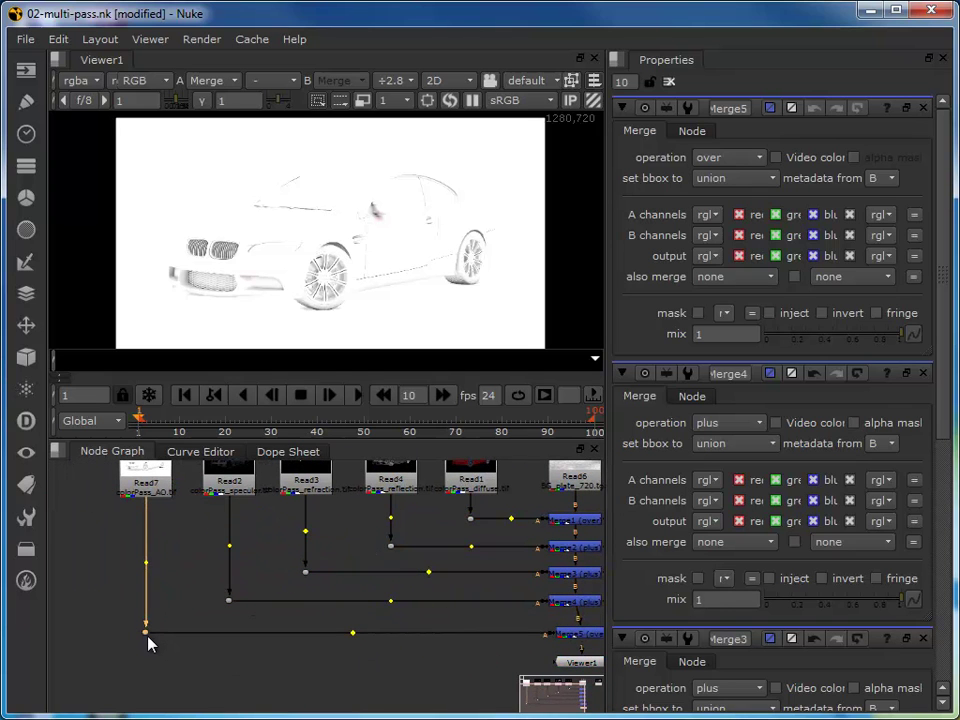
left_click(576, 663)
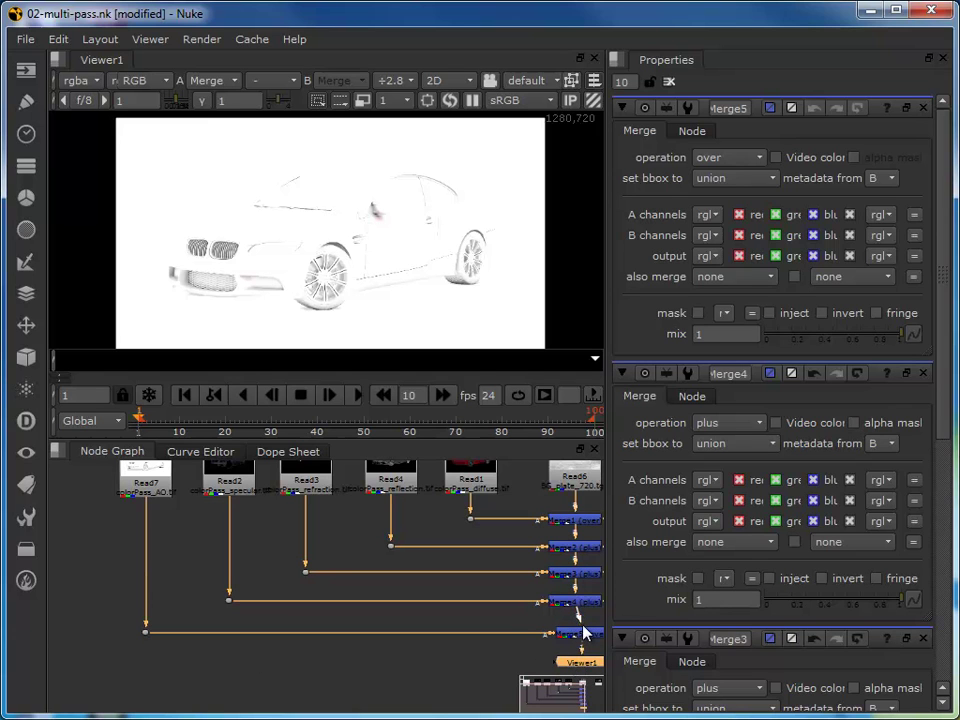
left_click(578, 636)
left_click(574, 663)
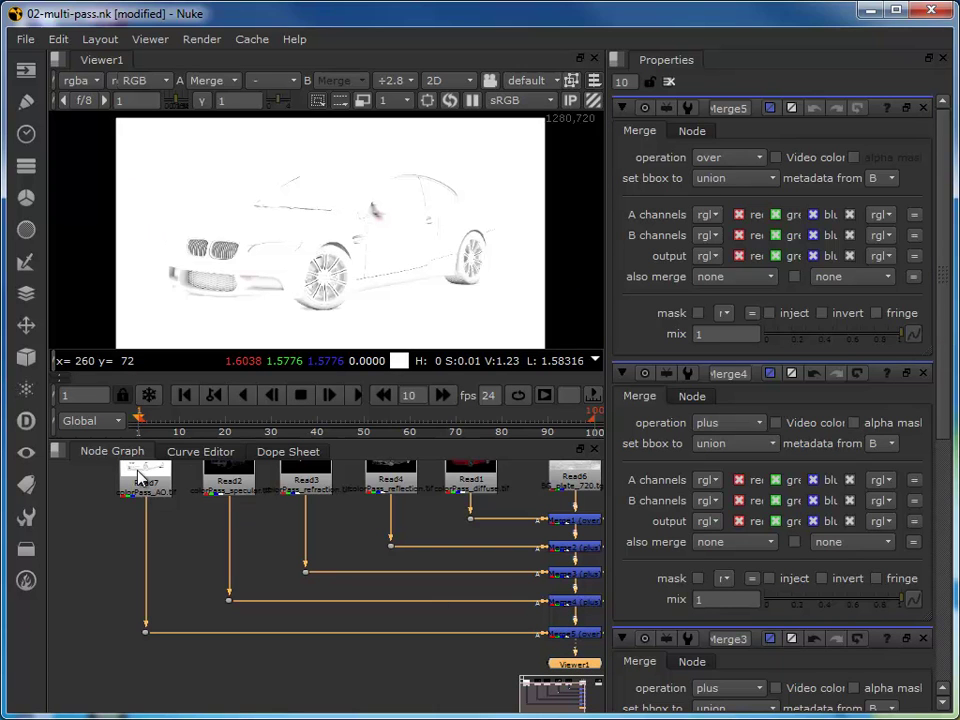
- Try the plus operation on Merge5, and return it to over
left_click(146, 480)
left_click(740, 160)
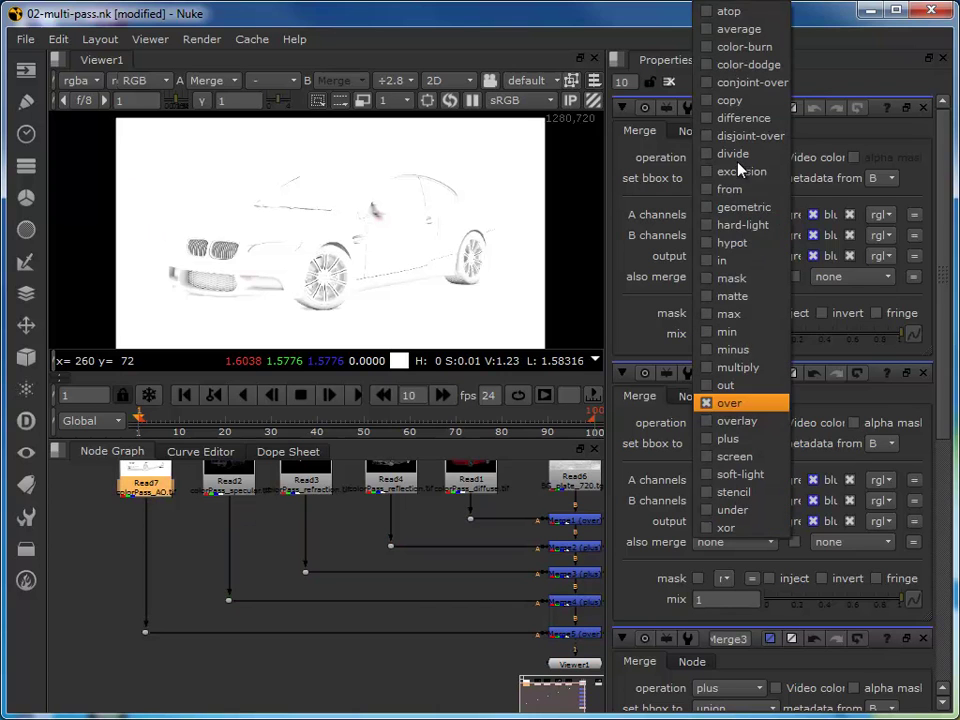
left_click(738, 441)
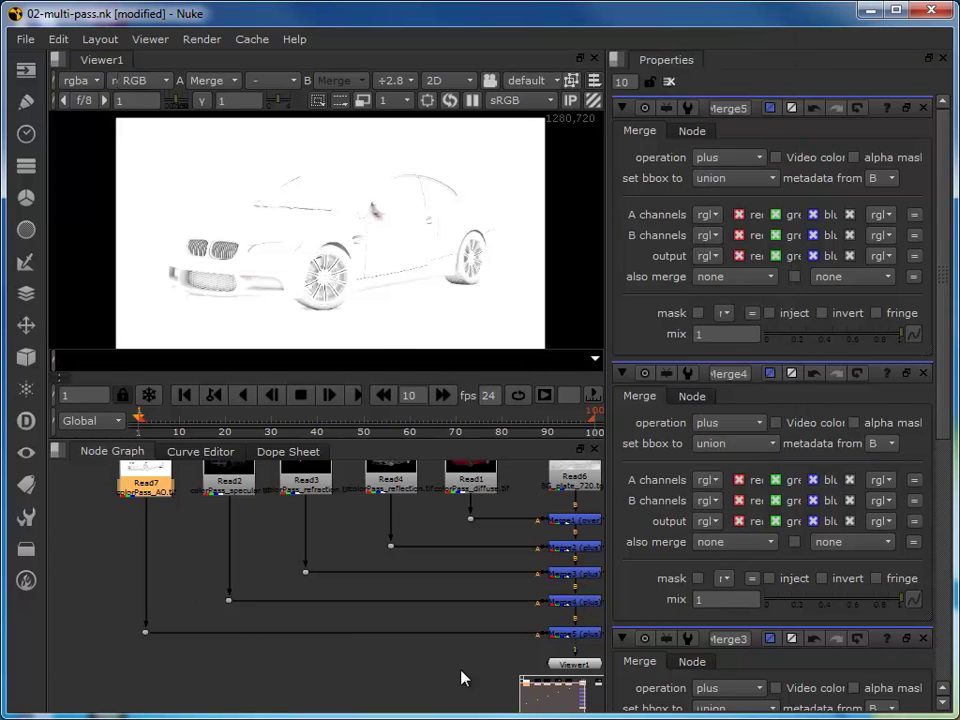
left_click(563, 668)
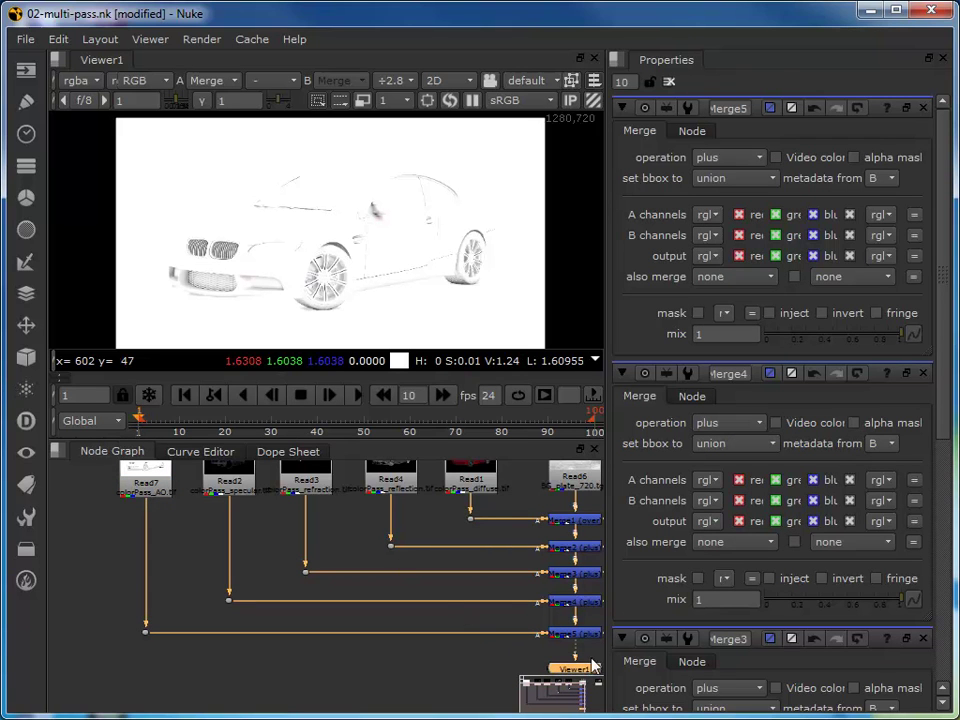
left_click(726, 160)
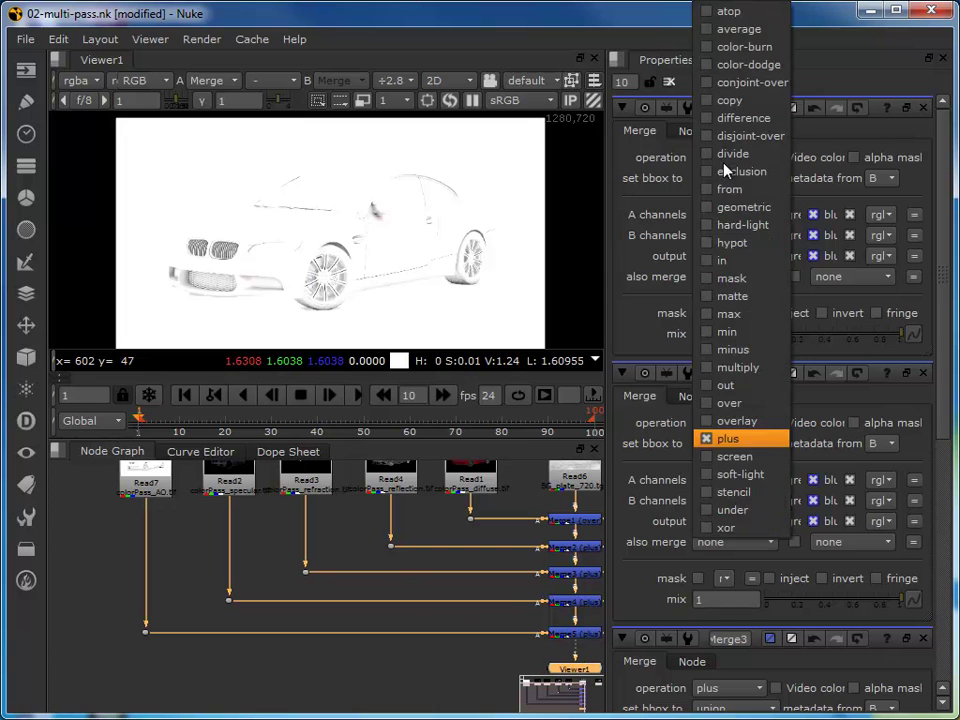
left_click(742, 399)
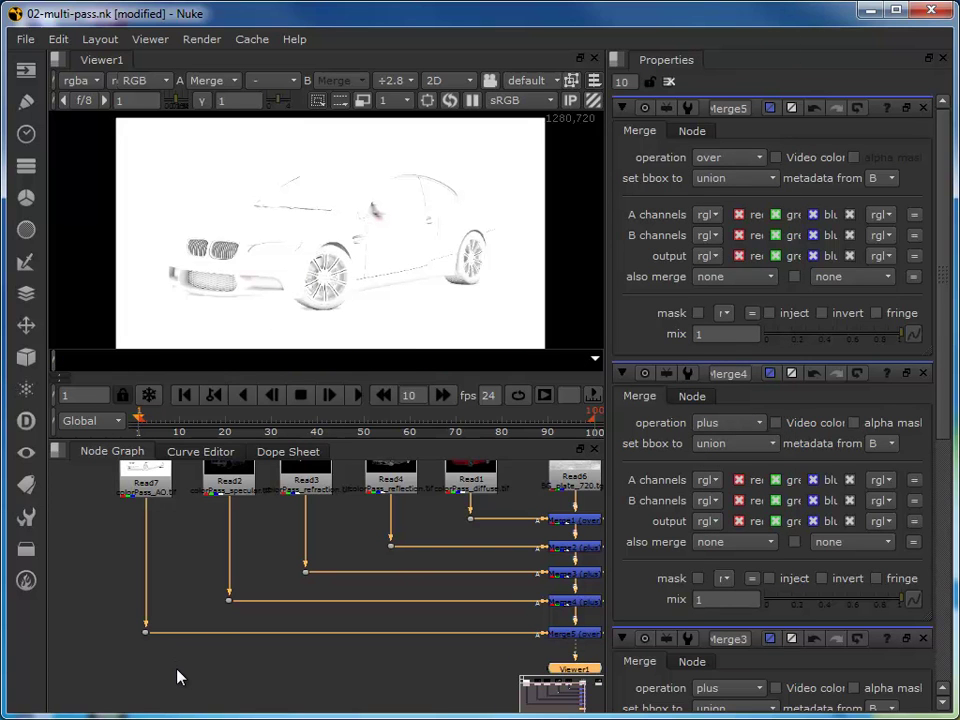
left_click(184, 670)
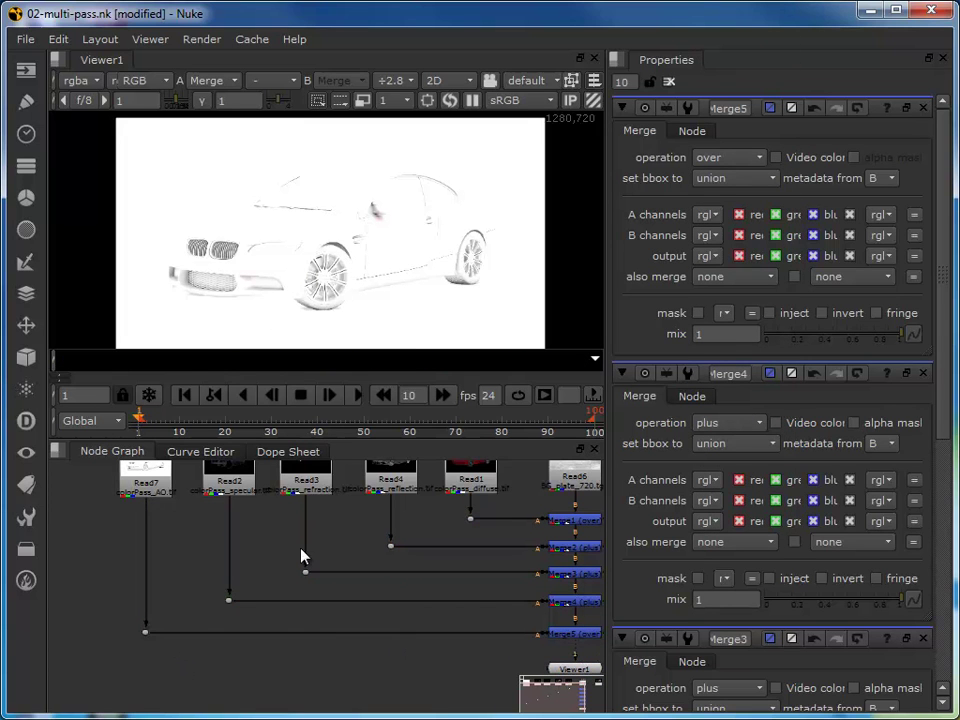
- Limit the properties display to 1 node panel and set the Merge5 operation to multiply
left_click(166, 473)
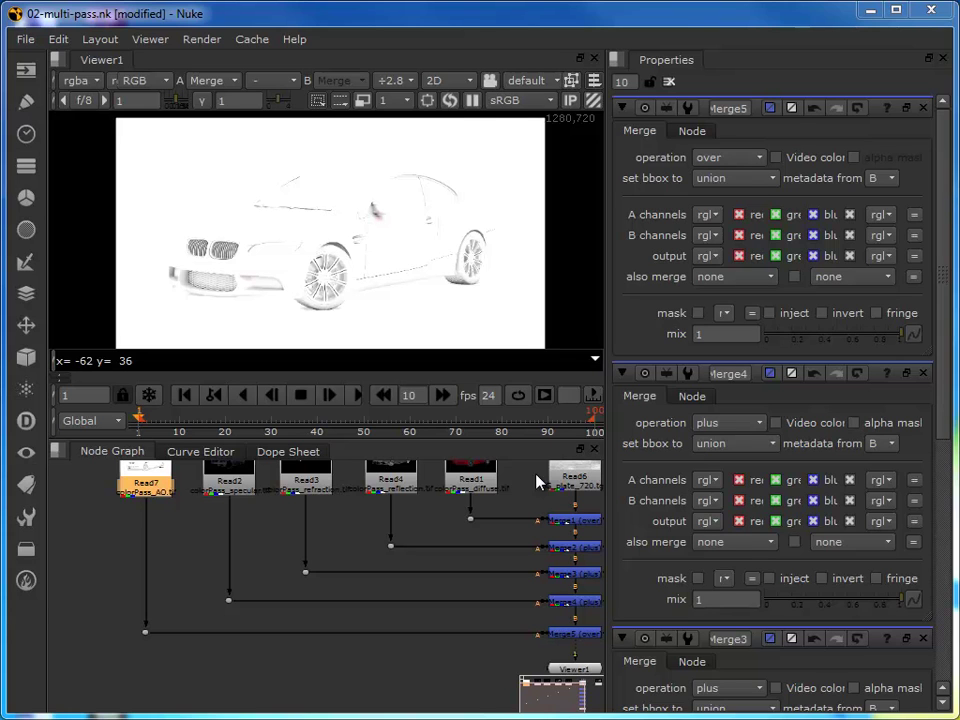
double_click(624, 82)
type("1")
key("Return")
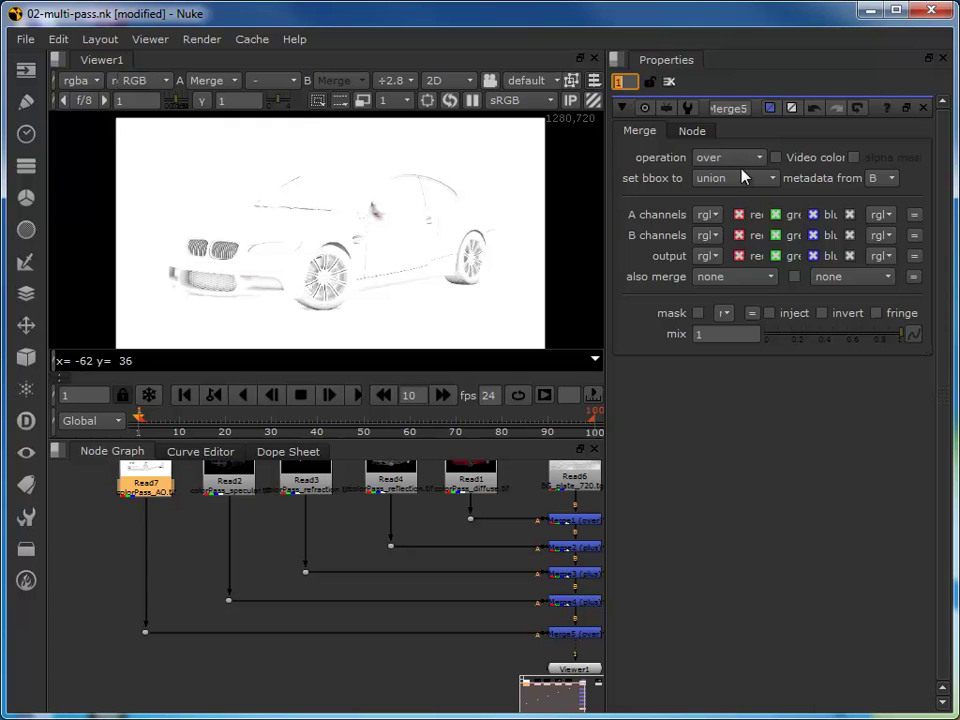
left_click(729, 159)
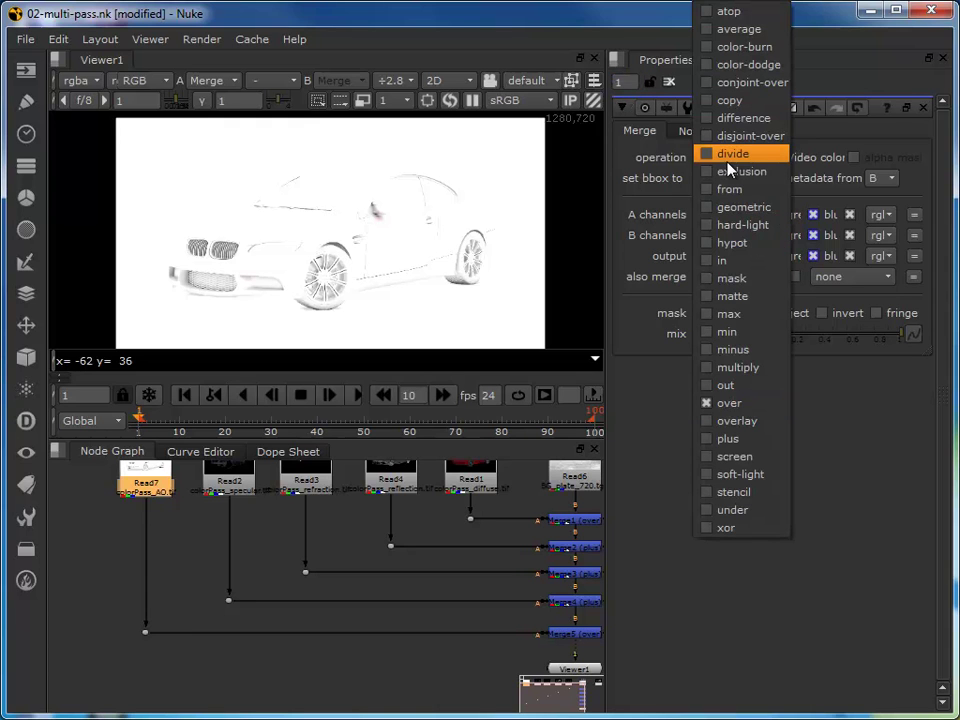
left_click(744, 368)
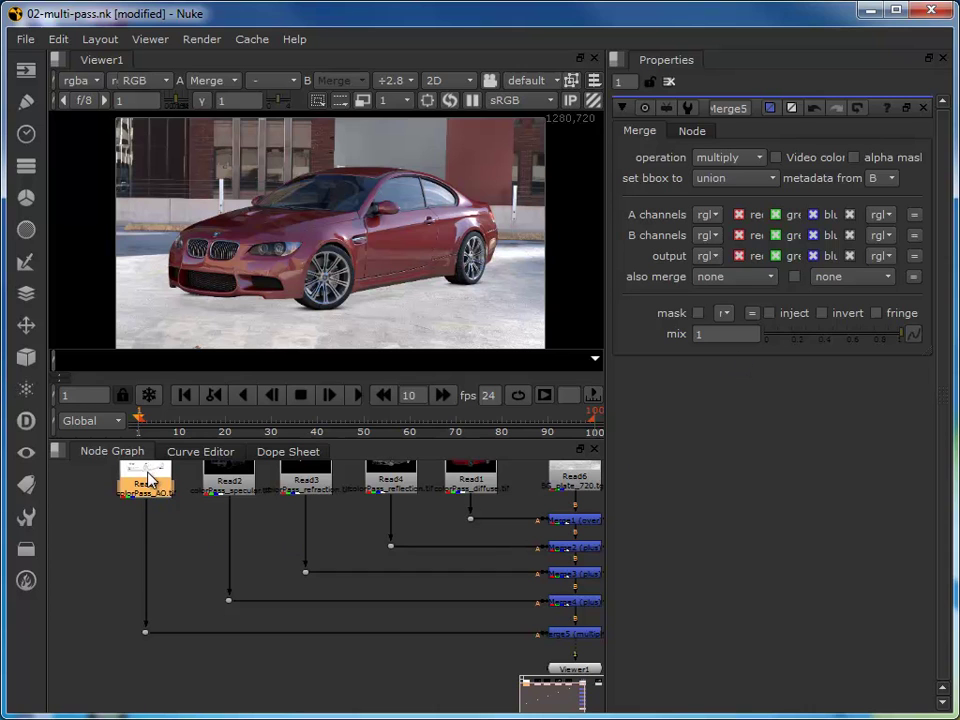
- Toggle the ambient occlusion pass Read7 off and on to examine its effect on the multiplied composite
key("d")
key("d")
key("d")
key("d")
key("d")
key("d")
key("d")
key("d")
key("d")
key("d")
key("d")
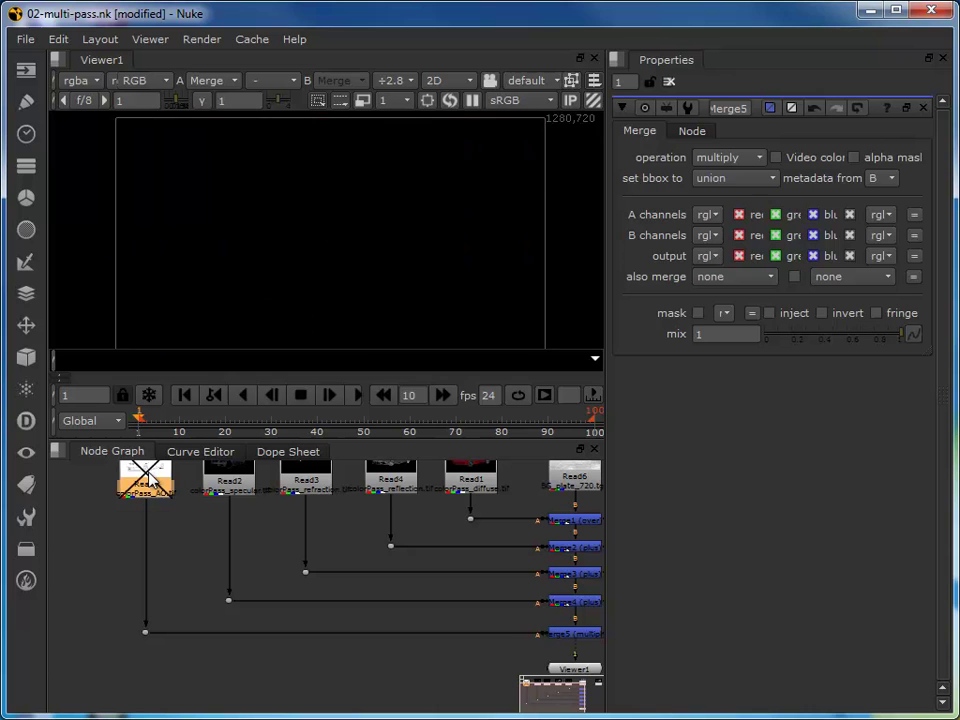
key("d")
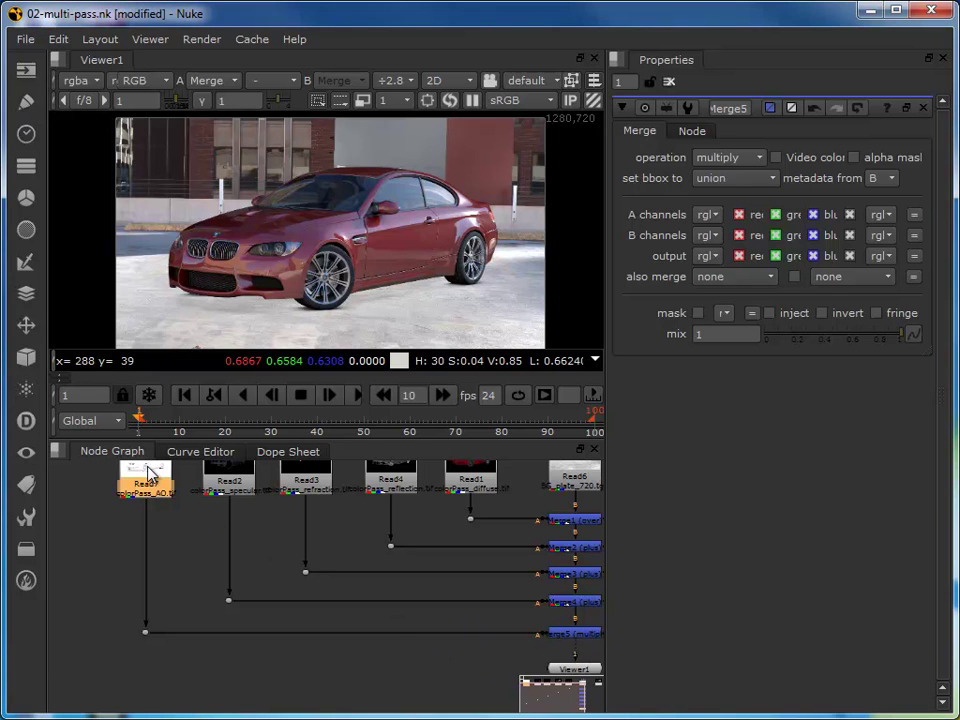
key("d")
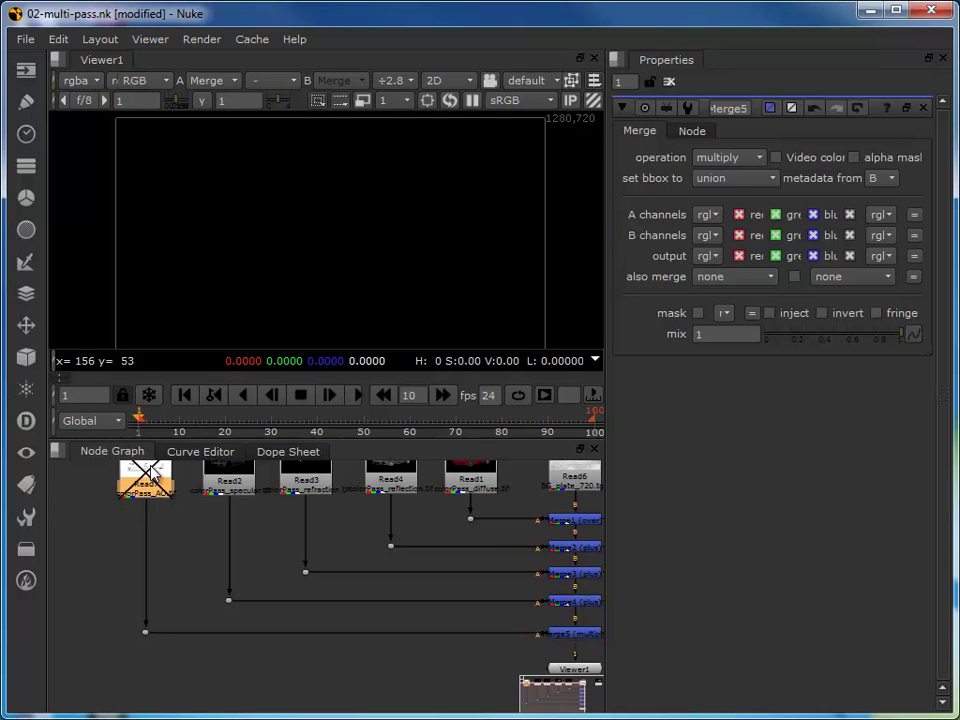
key("d")
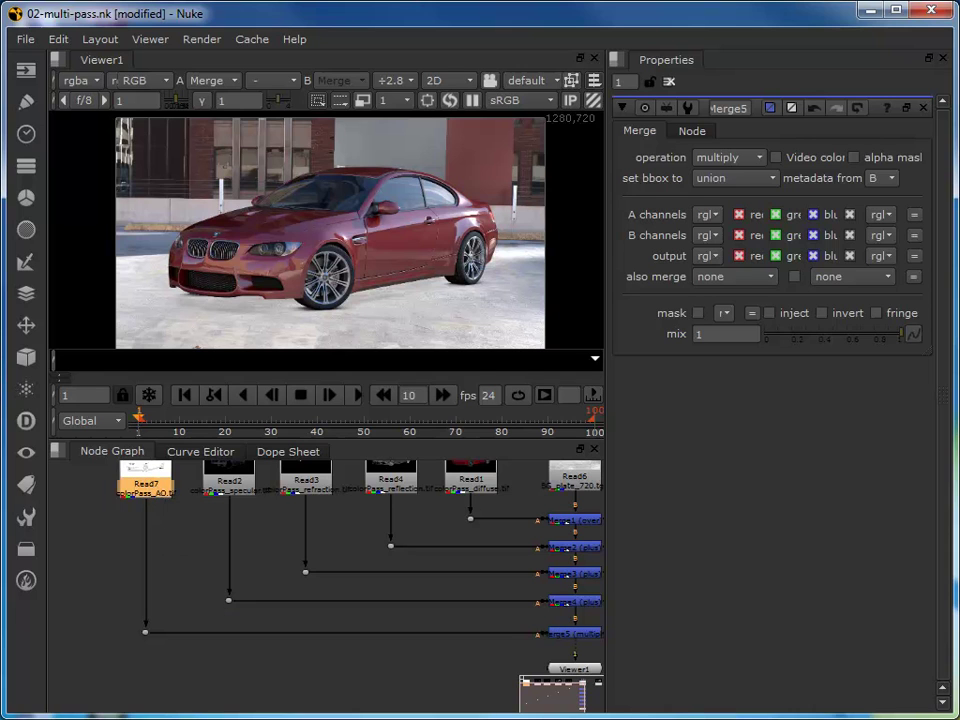
- Toggle the Merge5 node off and on to compare the car with and without ambient occlusion
left_click(568, 636)
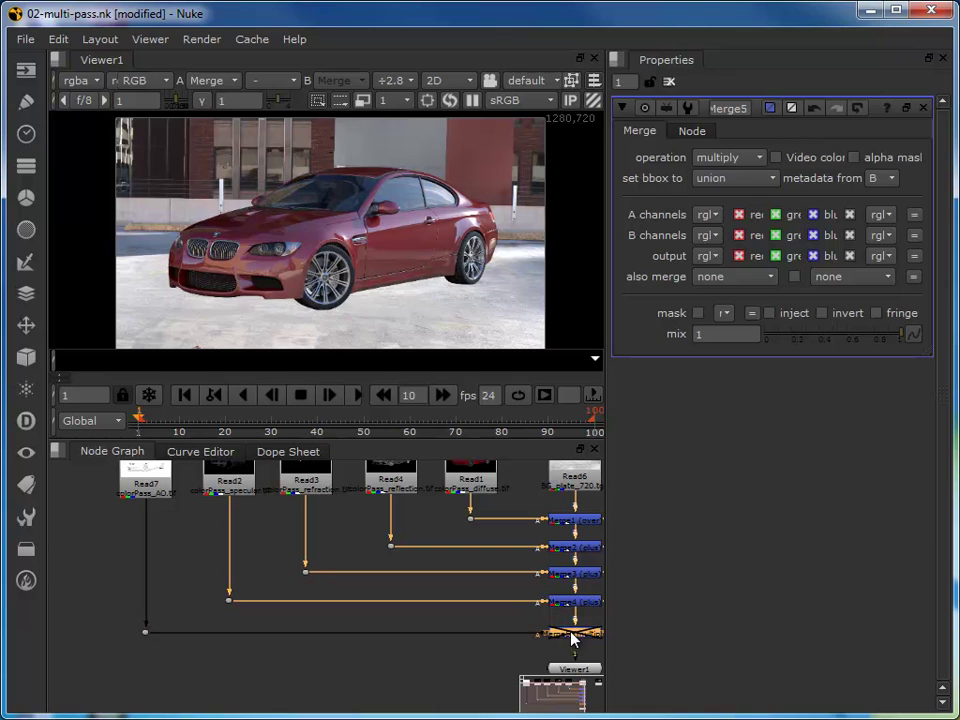
key("d")
key("d")
key("d")
key("d")
key("d")
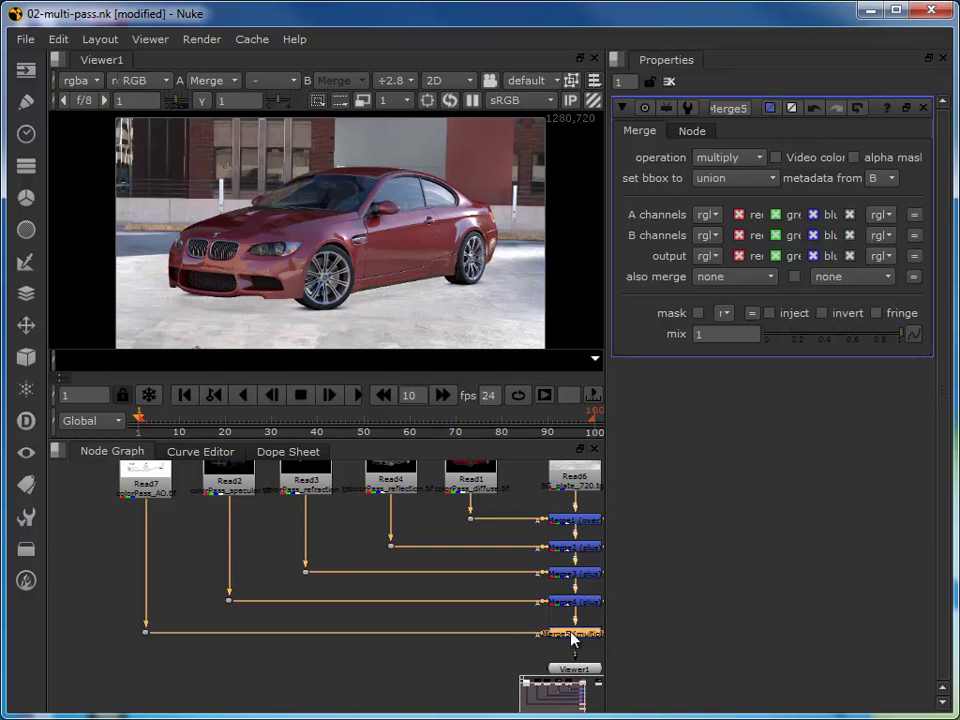
key("d")
key("d")
key("d")
key("d")
key("d")
key("d")
key("d")
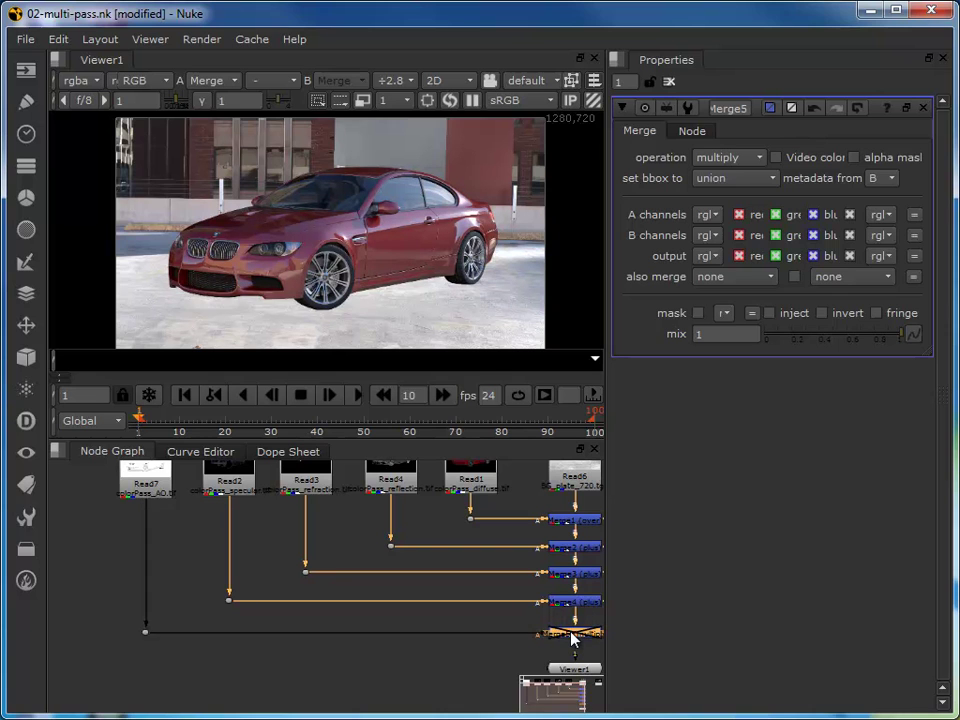
key("d")
key("d")
key("d")
key("d")
key("d")
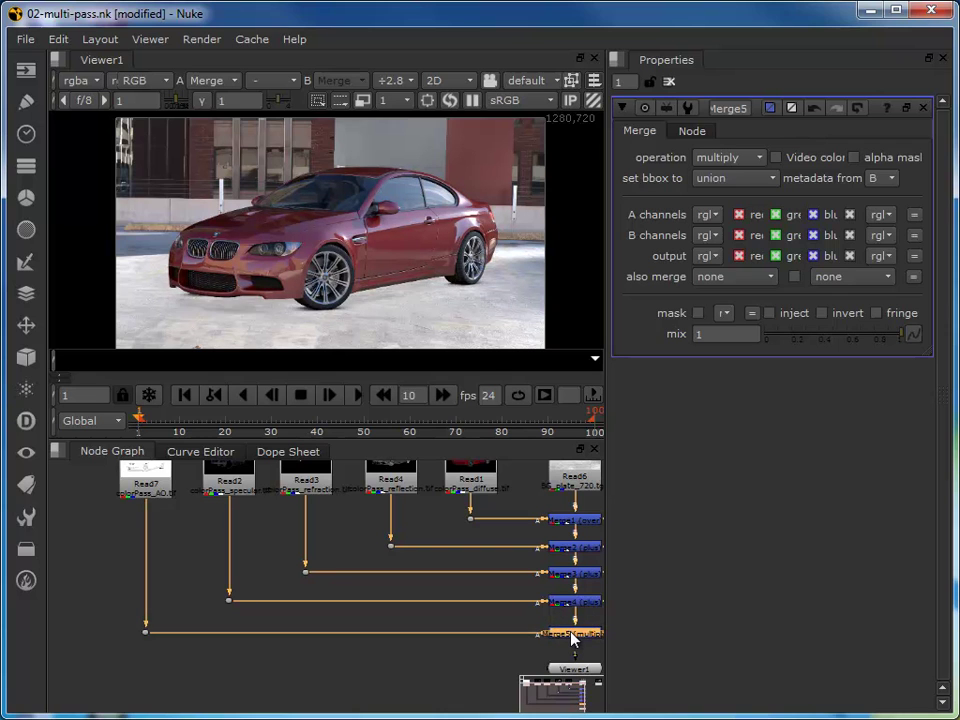
key("d")
key("d")
key("d")
key("d")
key("d")
key("d")
key("d")
key("d")
key("d")
key("d")
key("d")
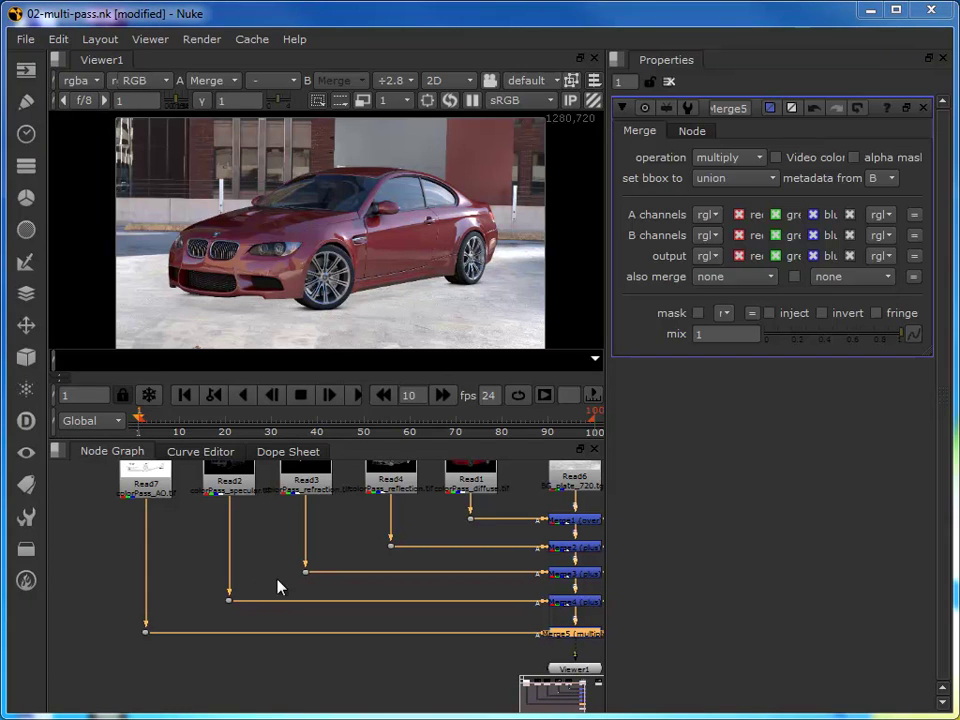
- Move the master beauty pass Read9 further from Read6 and merge it over the background plate Read6 with a new Merge
middle_click_drag(461, 681, 208, 692)
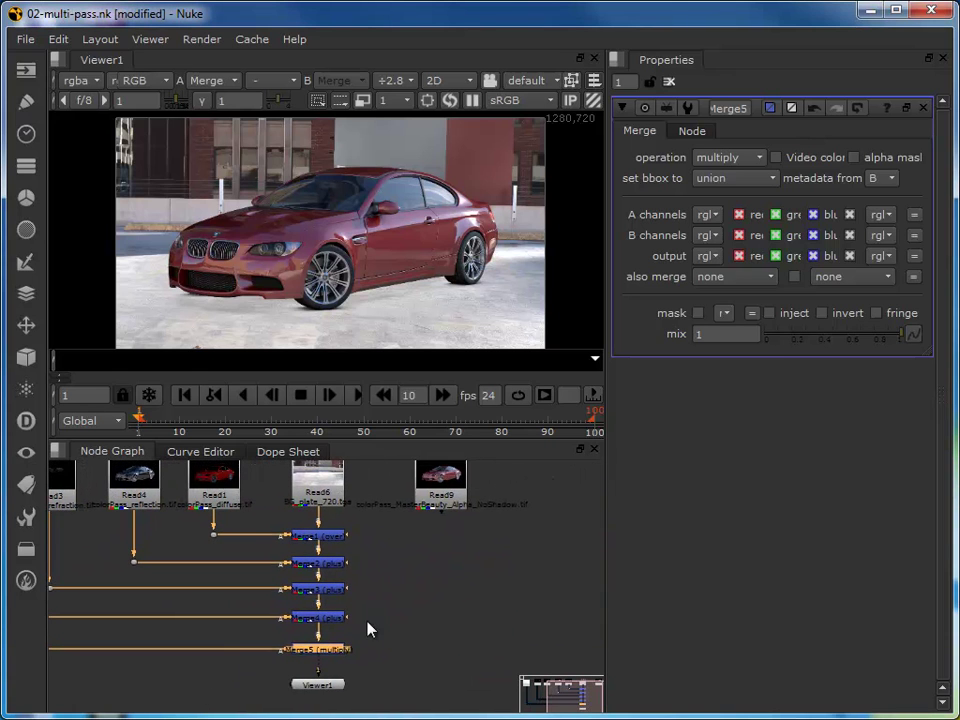
middle_click_drag(473, 611, 450, 626)
left_click_drag(426, 494, 477, 502)
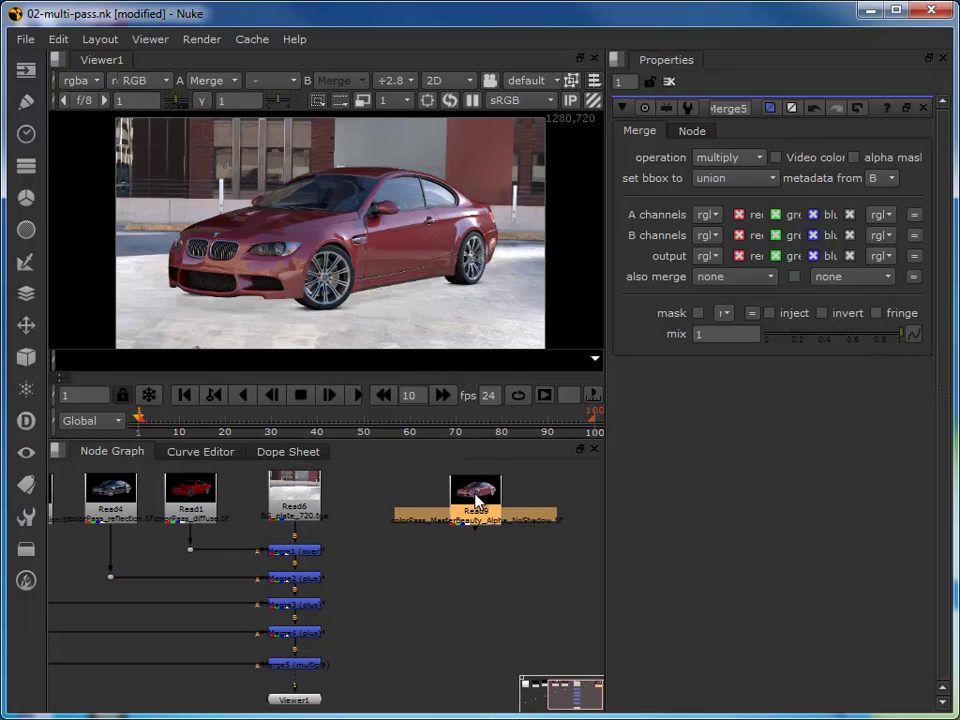
left_click(467, 609)
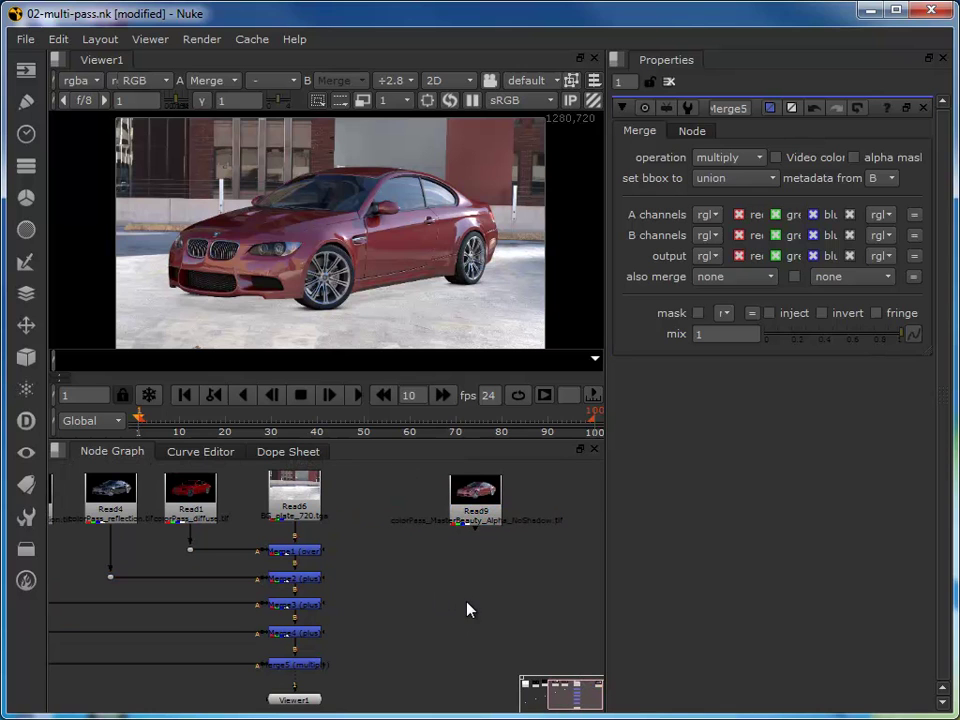
left_click(487, 487)
key("m")
left_click_drag(535, 512, 308, 500)
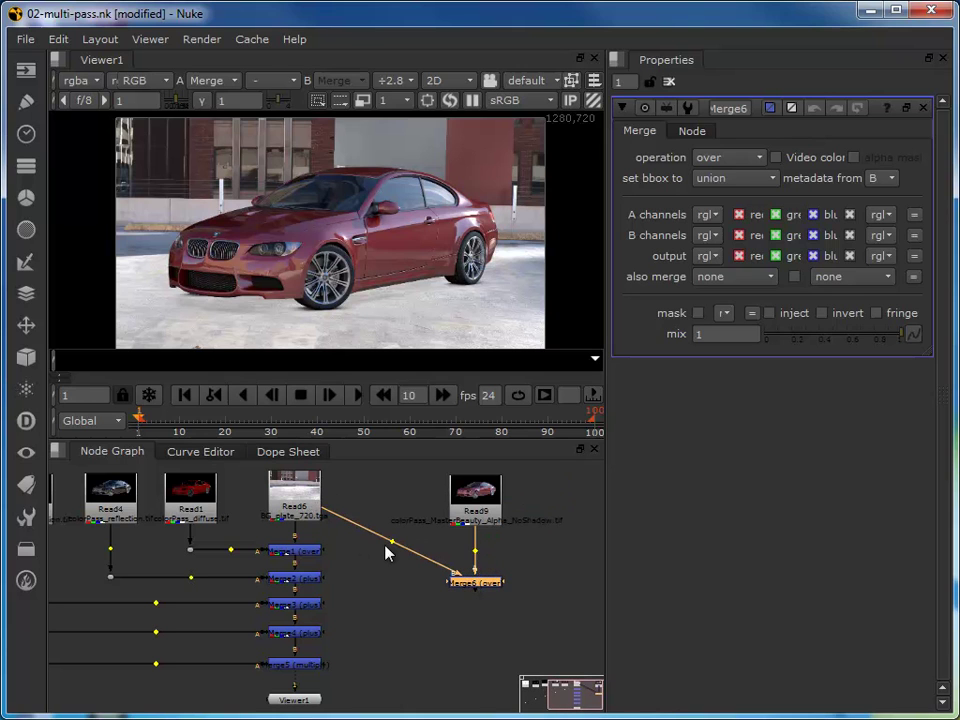
- Add an elbow dot on the connection from Read6 to Merge6 and place Merge6 slightly lower beneath Read9
left_click_drag(388, 563, 406, 496, "ctrl")
left_click_drag(476, 588, 477, 600)
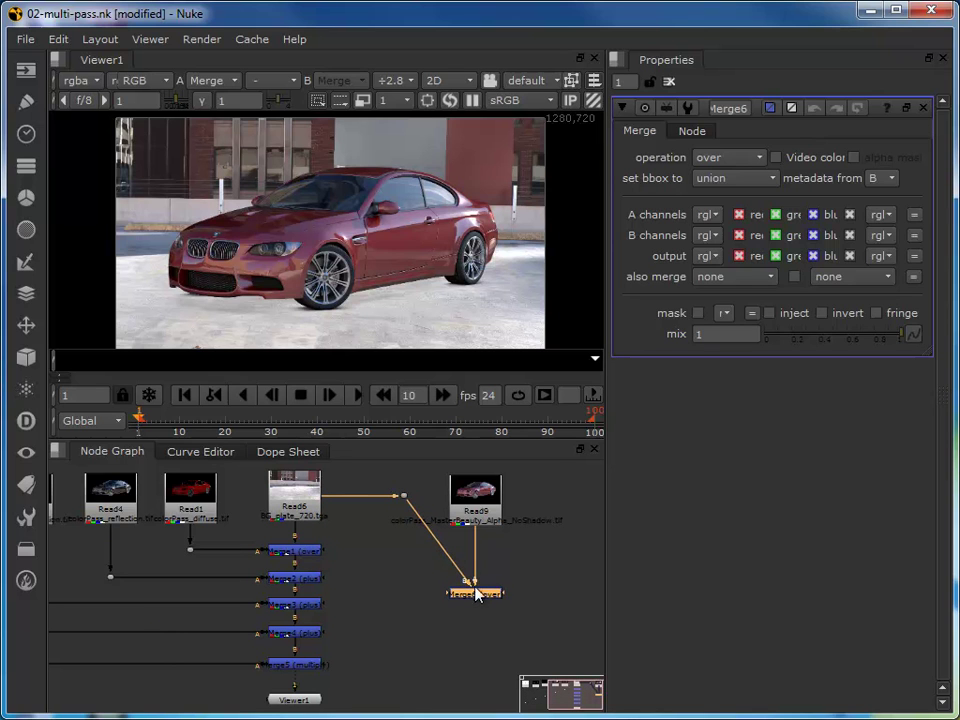
left_click(476, 636)
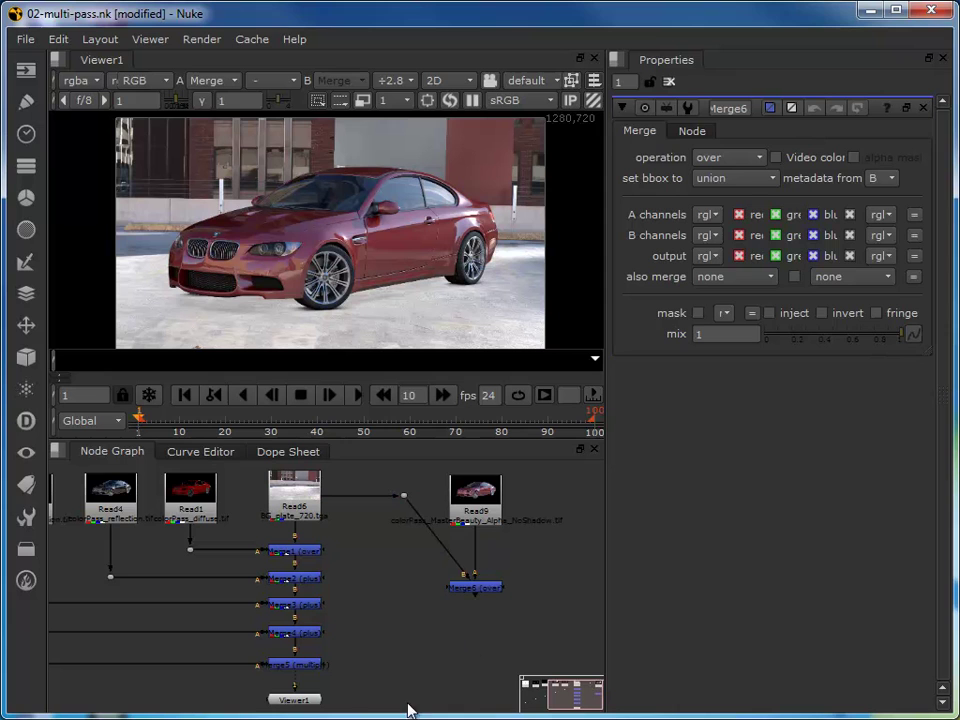
- Connect Merge6 to Viewer1 as its second input
left_click(482, 590)
key("1")
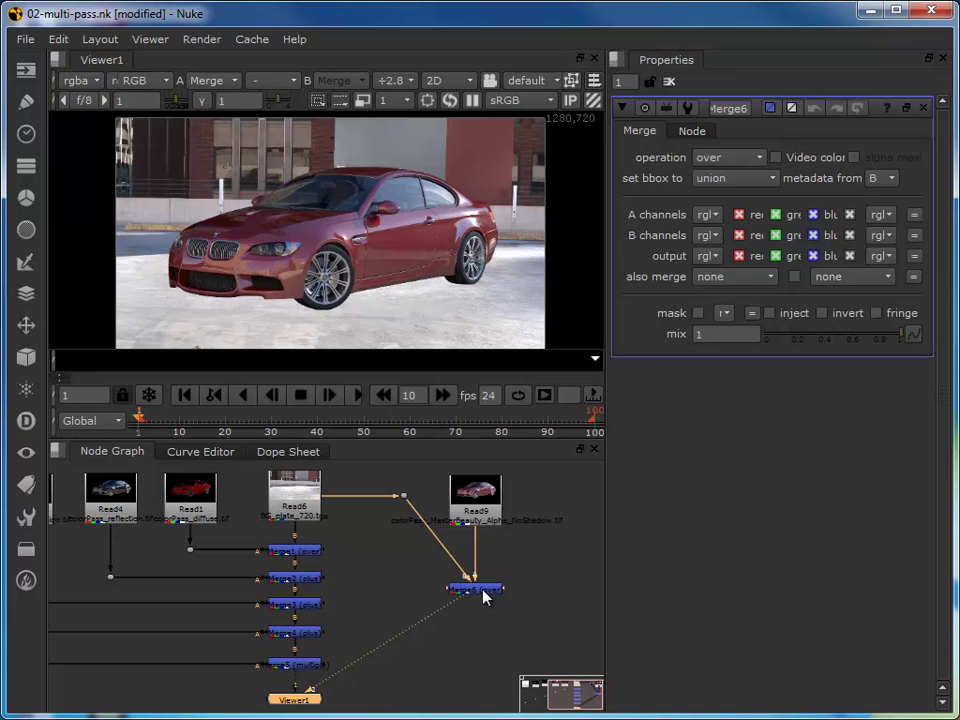
left_click(483, 592)
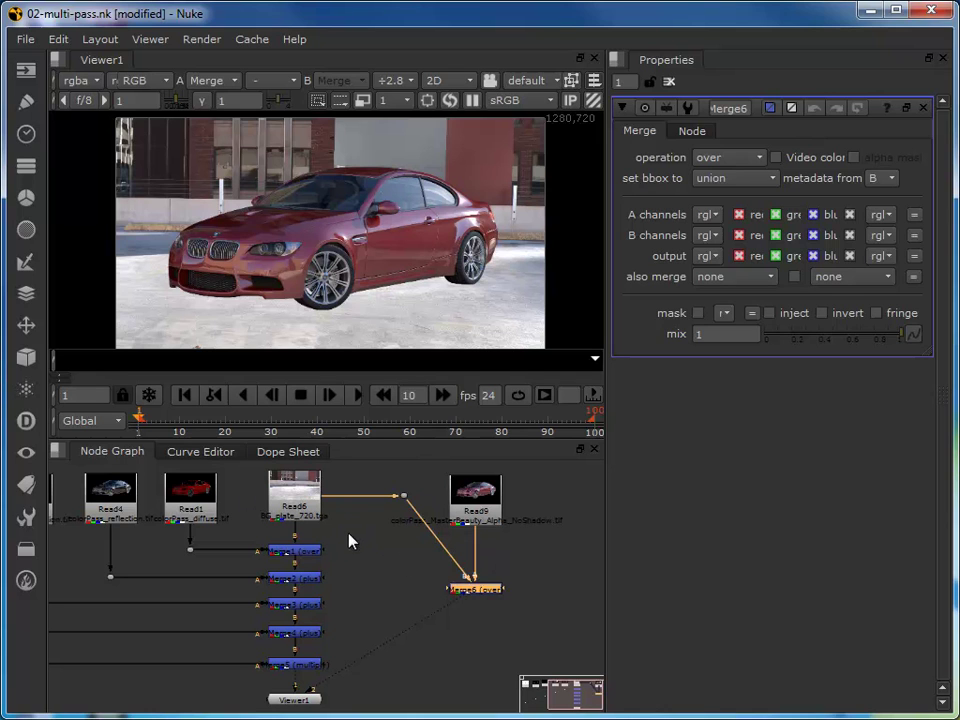
left_click(435, 678)
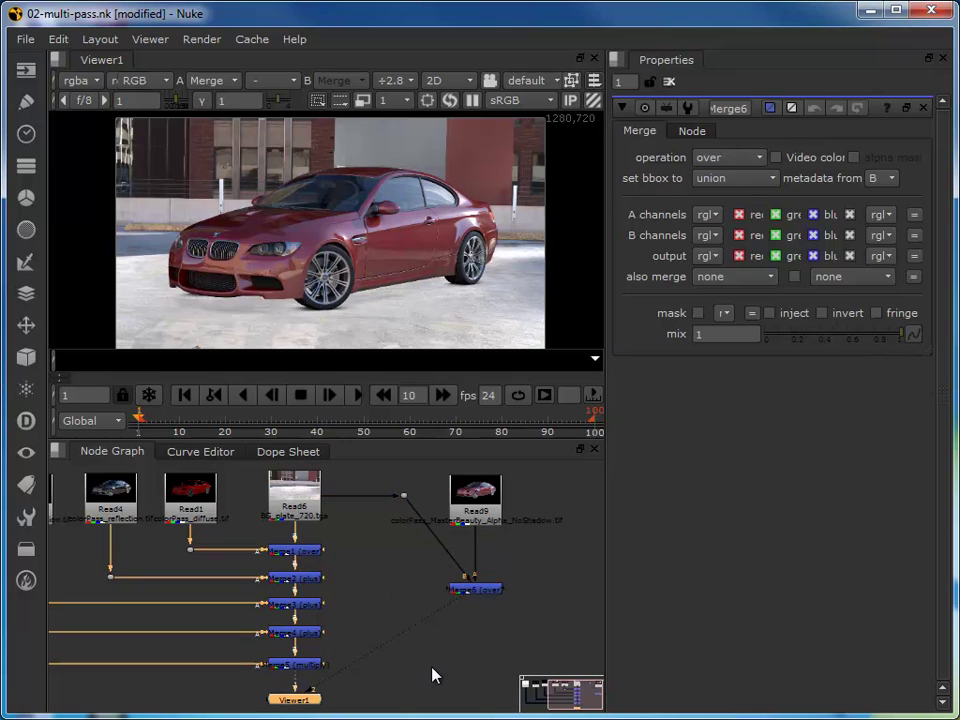
- Switch Viewer1 repeatedly between inputs 1 and 2 to compare the rebuilt passes with the master beauty composite
key("1")
key("2")
key("1")
key("2")
key("1")
key("2")
key("1")
key("2")
key("1")
key("2")
key("1")
key("2")
key("1")
key("2")
key("1")
key("2")
key("1")
key("2")
key("1")
key("2")
key("1")
key("2")
key("1")
key("2")
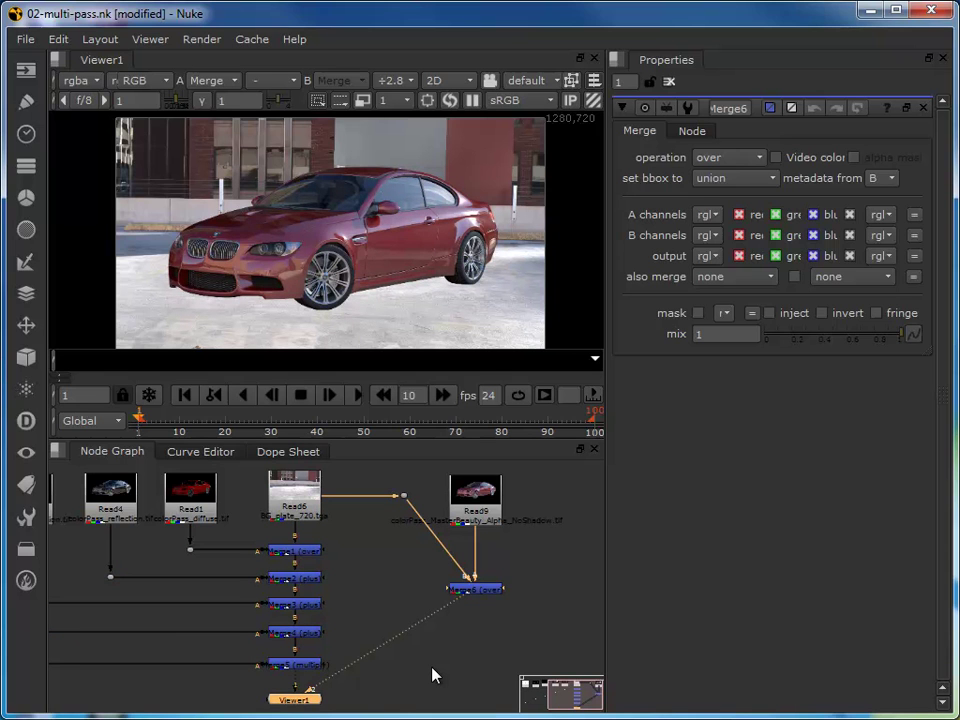
- Disable the ambient occlusion merge node Merge5
left_click(294, 667)
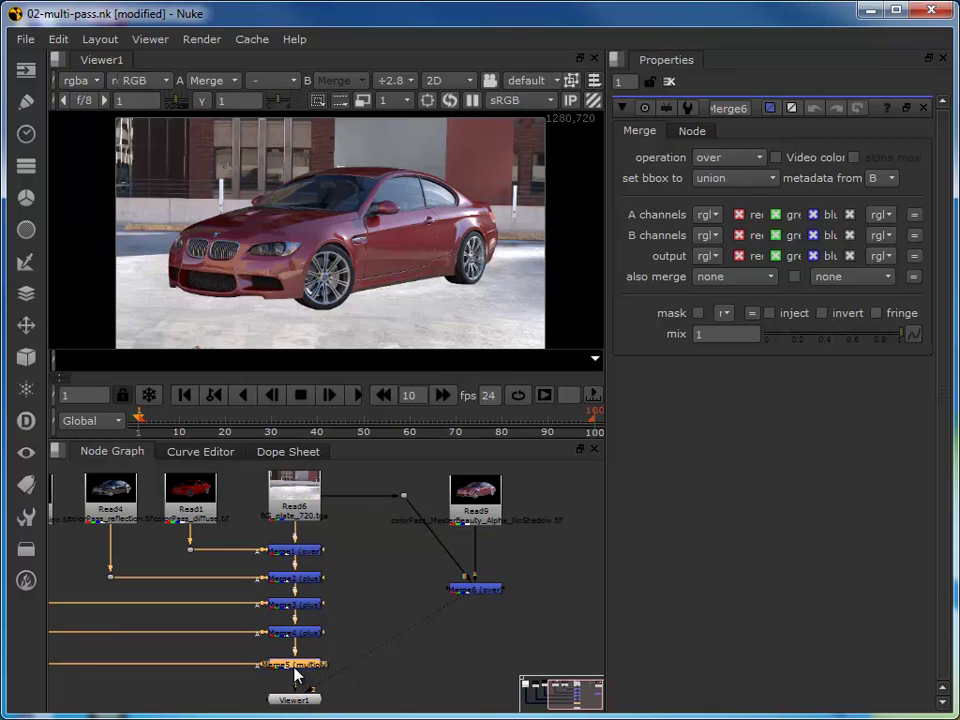
key("d")
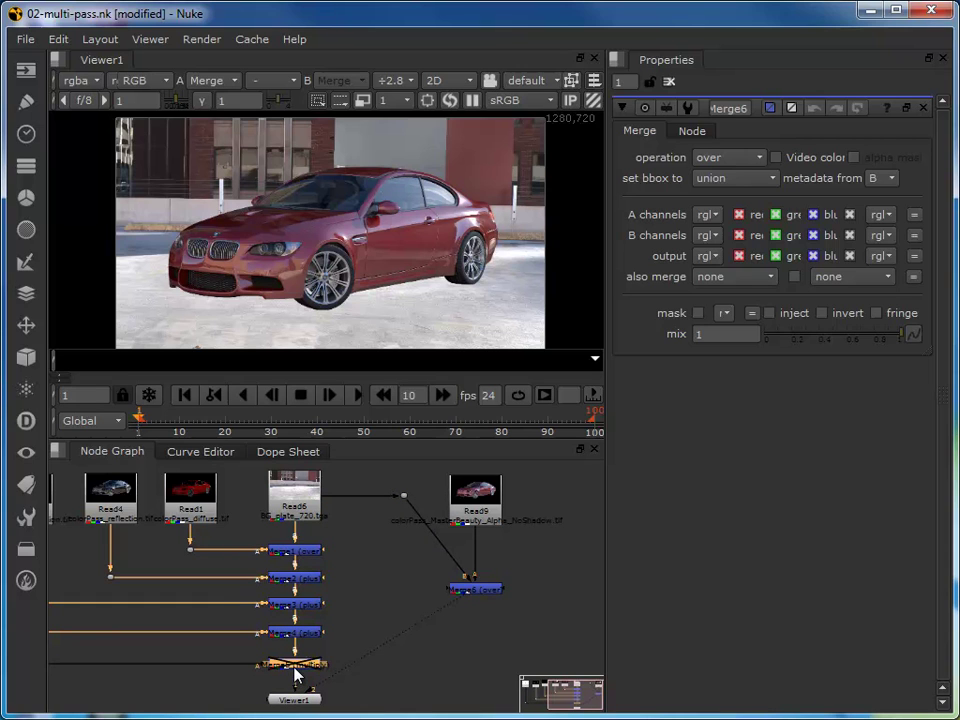
left_click(435, 686)
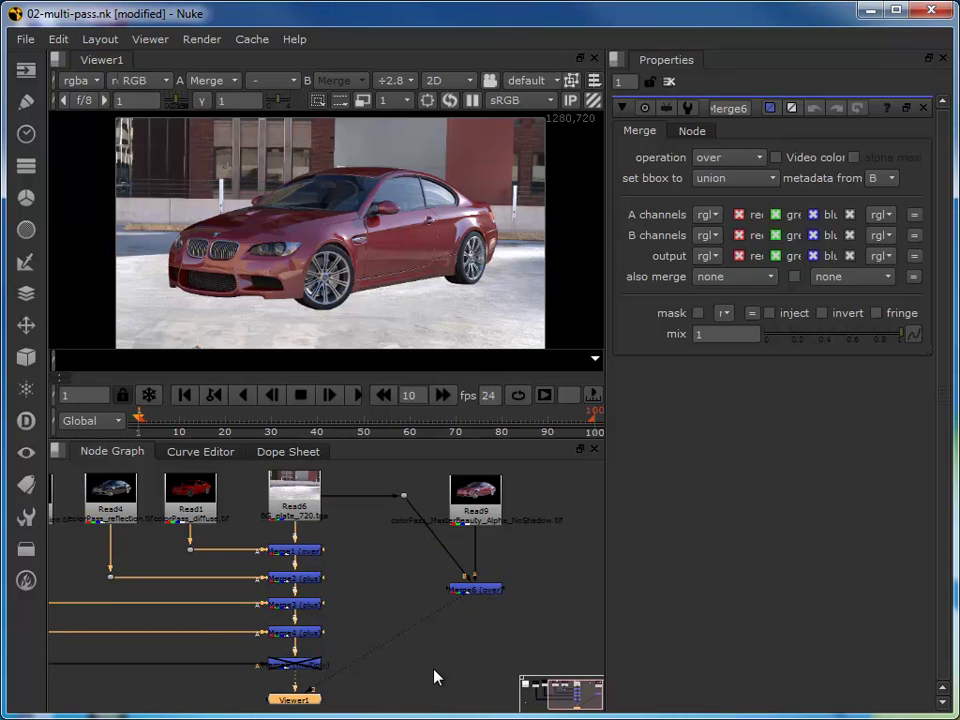
- Alternate Viewer1 between inputs 2 and 1 to compare the master beauty composite with the rebuild without ambient occlusion
key("2")
key("1")
key("2")
key("1")
key("2")
key("1")
key("2")
key("1")
key("2")
key("1")
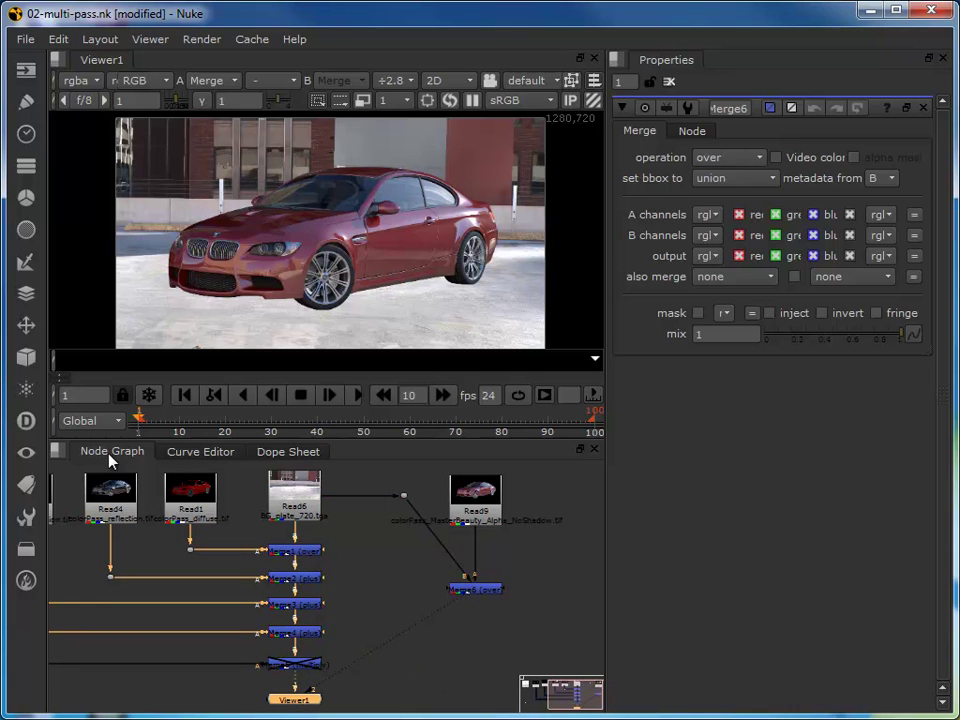